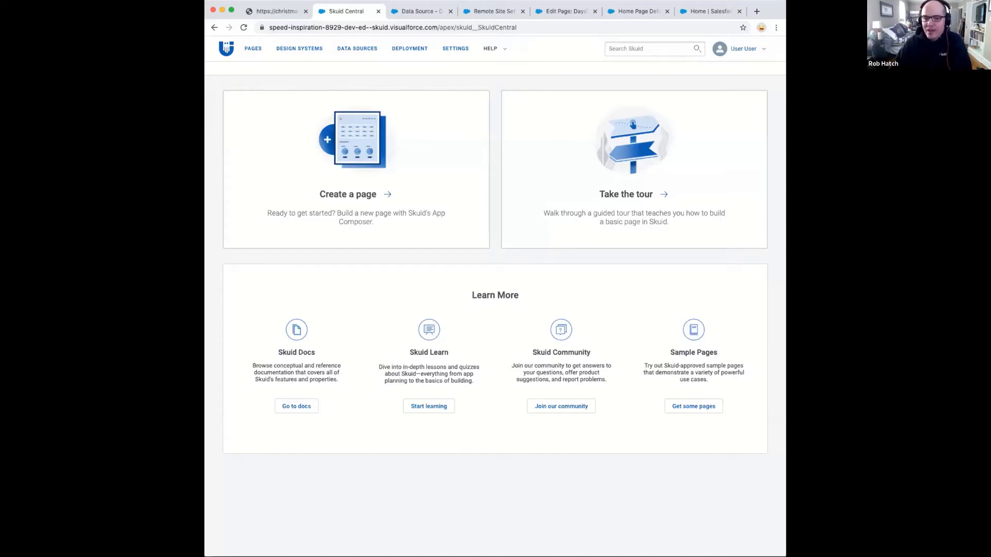
- Check the get_days API response, then review the DaysToChristmas REST data source's general settings, including its URL and access restriction options
click(273, 11)
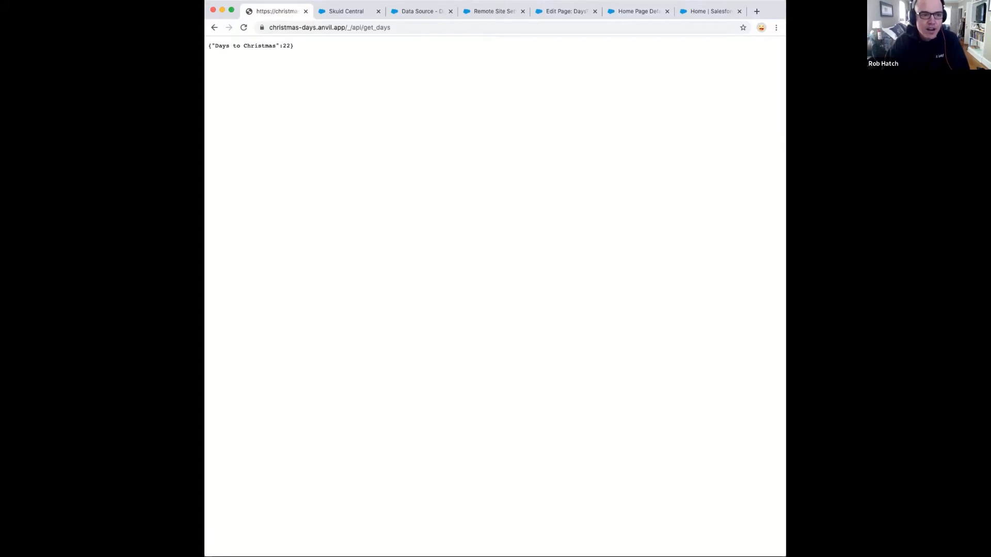
click(349, 10)
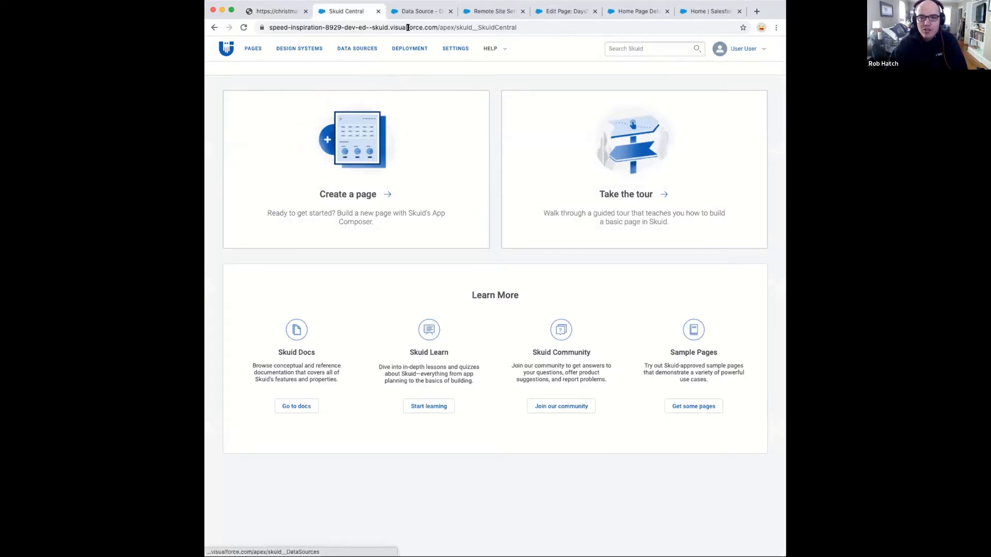
click(412, 13)
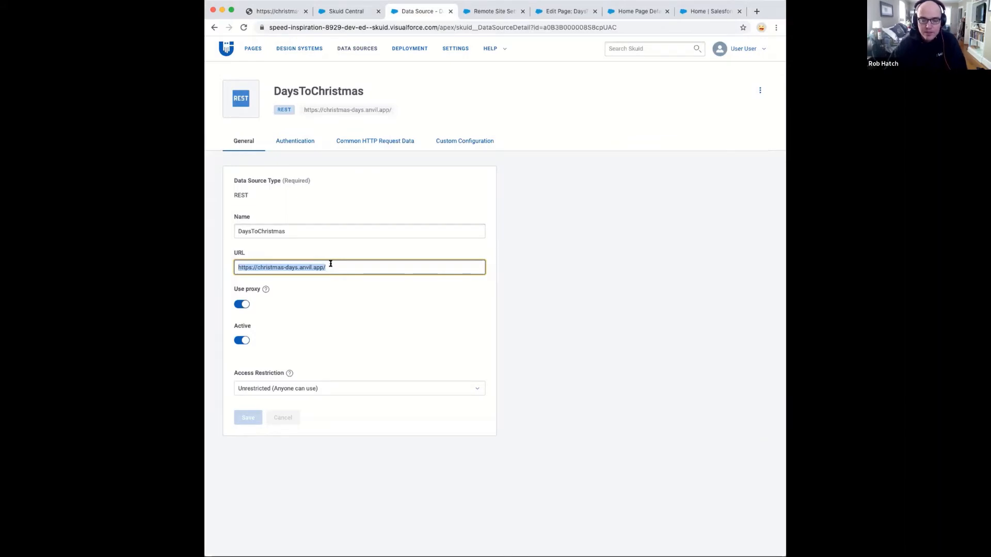
click(259, 390)
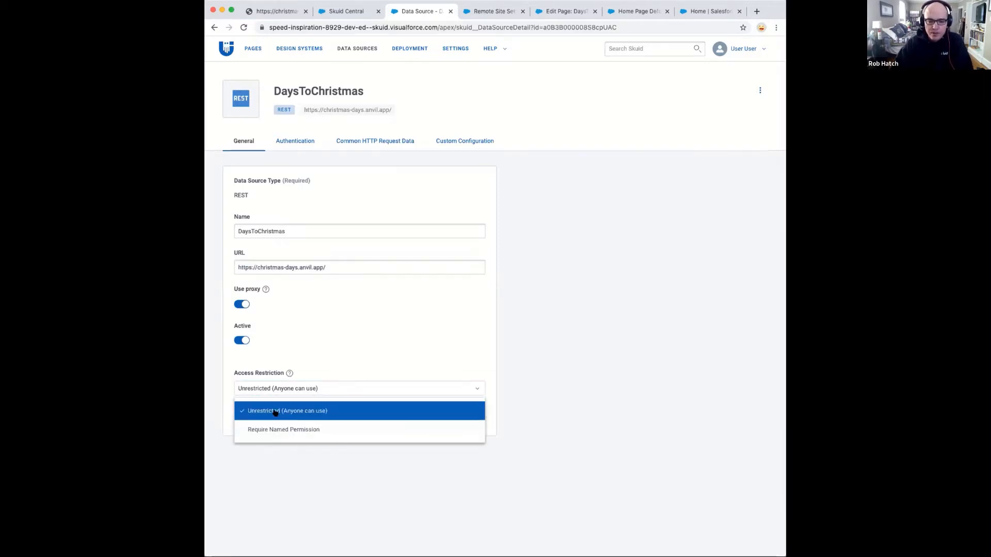
click(301, 359)
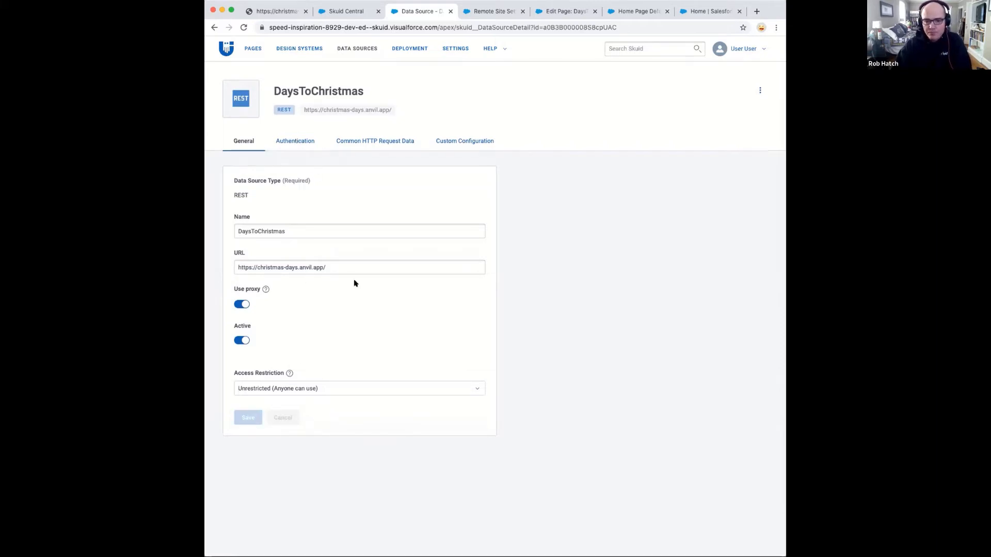
scroll(363, 305, down, 1)
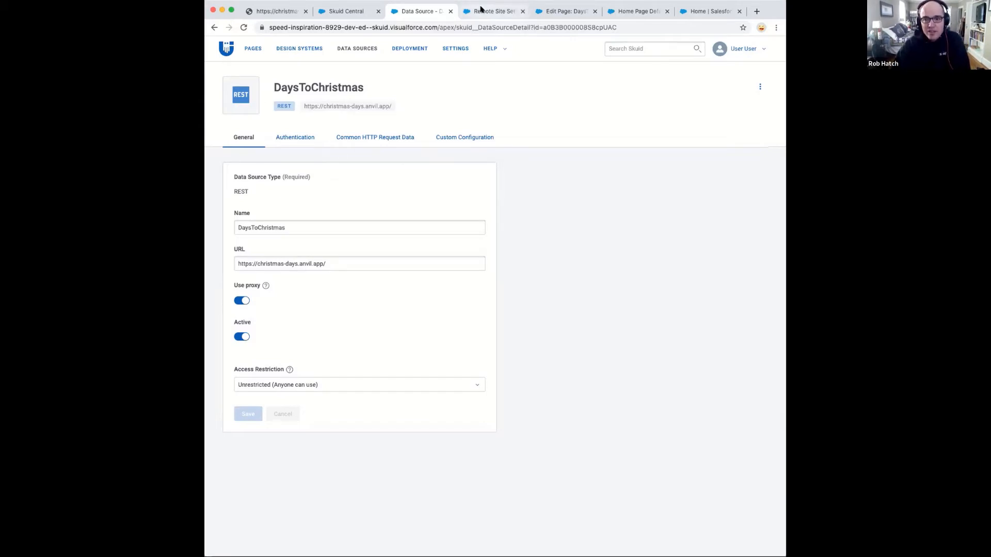
- Compare the Remote Site Settings list in Salesforce Setup with the DaysToChristmas data source
click(482, 12)
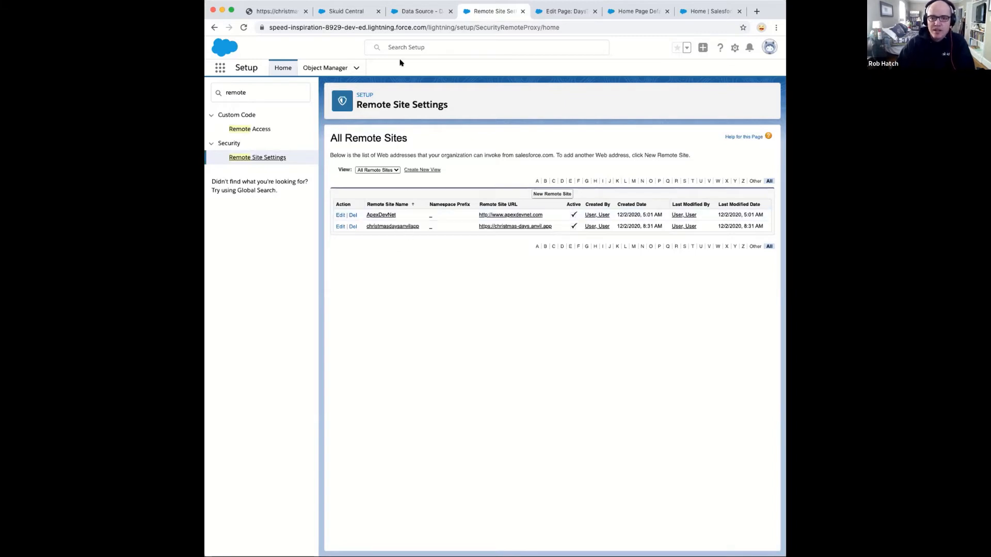
click(419, 12)
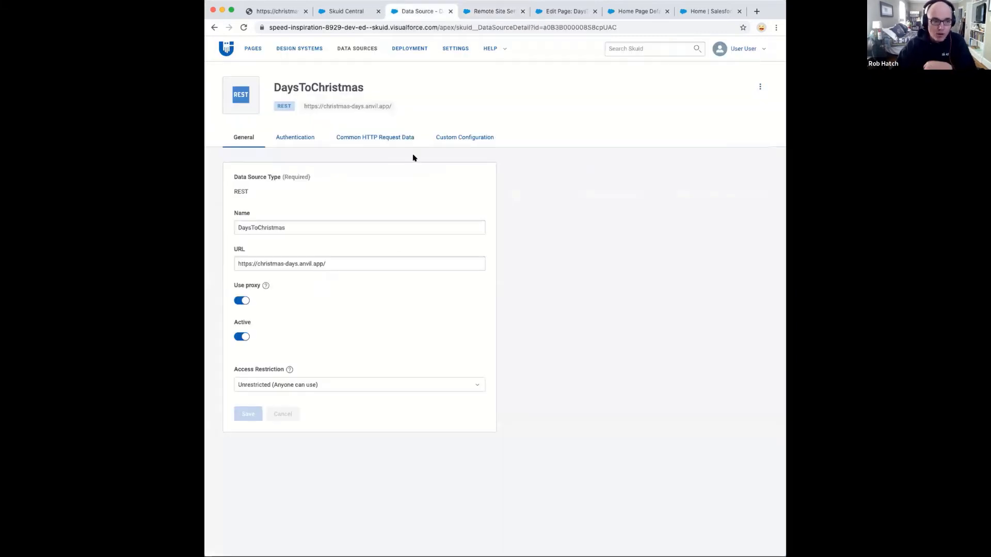
click(489, 11)
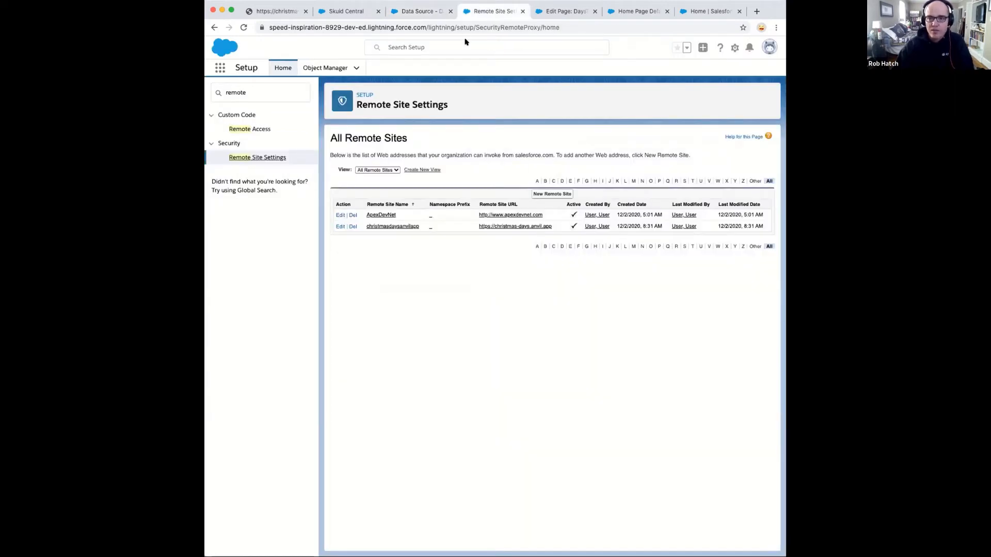
click(402, 13)
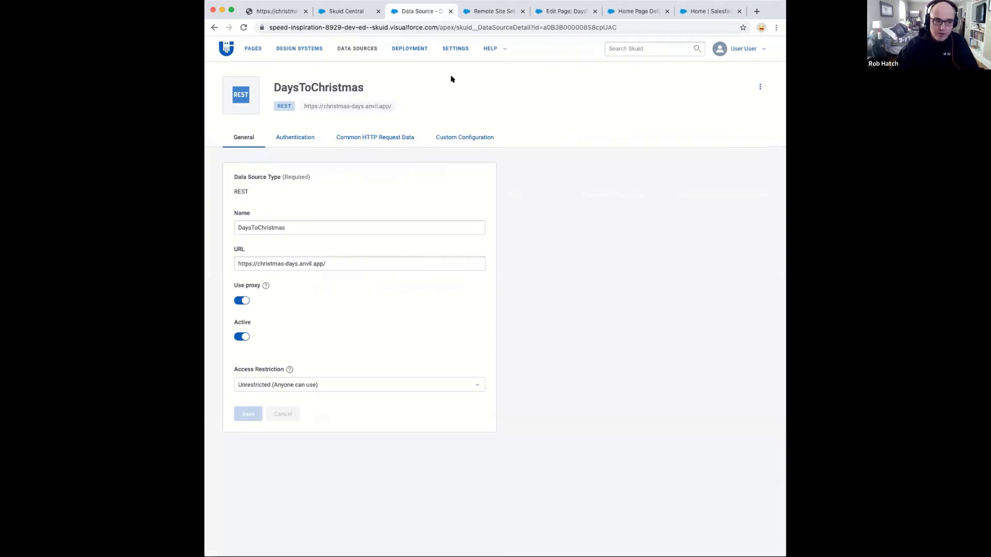
- Examine the data source URL of NewModel in the DaysToChristmas page and the properties of its Days to Christmas field
click(552, 12)
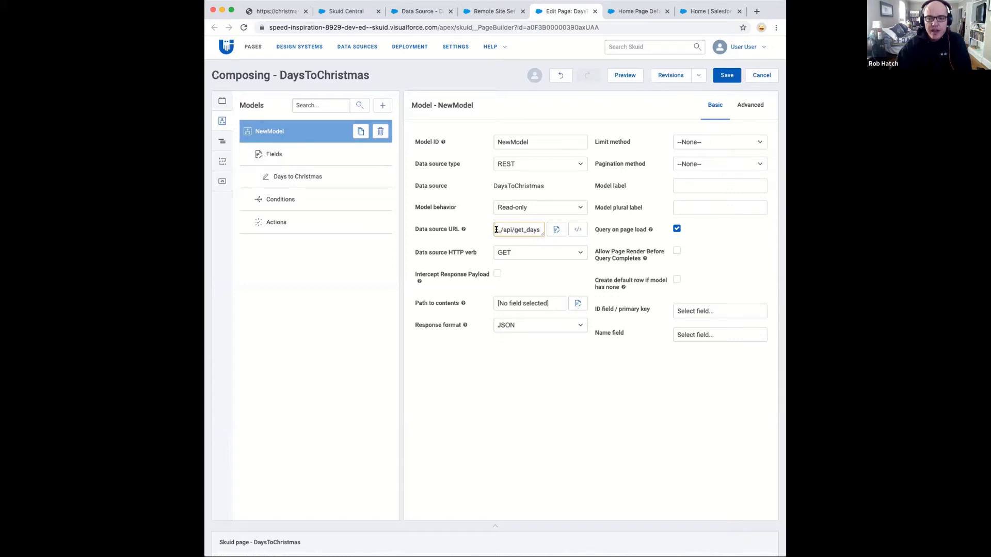
drag(496, 230, 533, 228)
click(535, 228)
triple_click(531, 228)
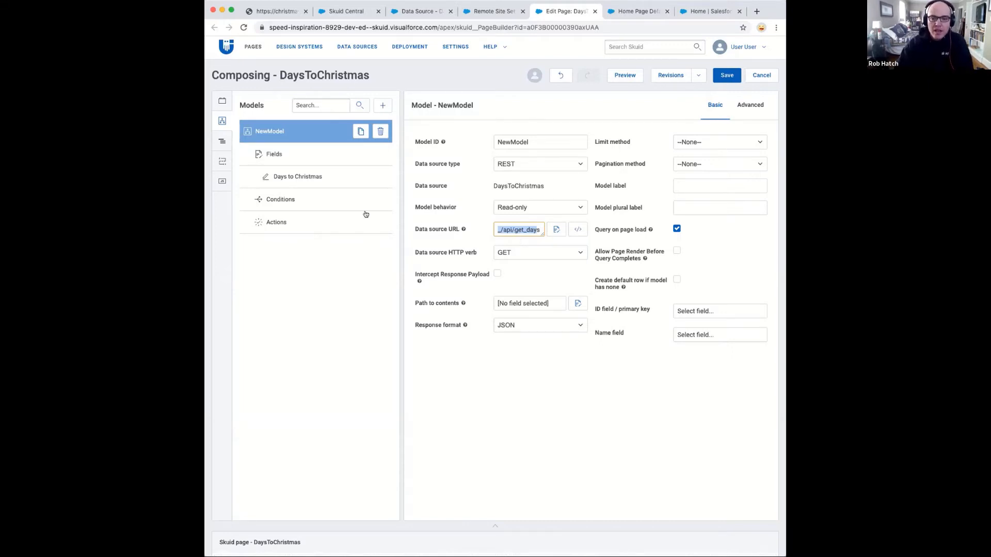
click(328, 177)
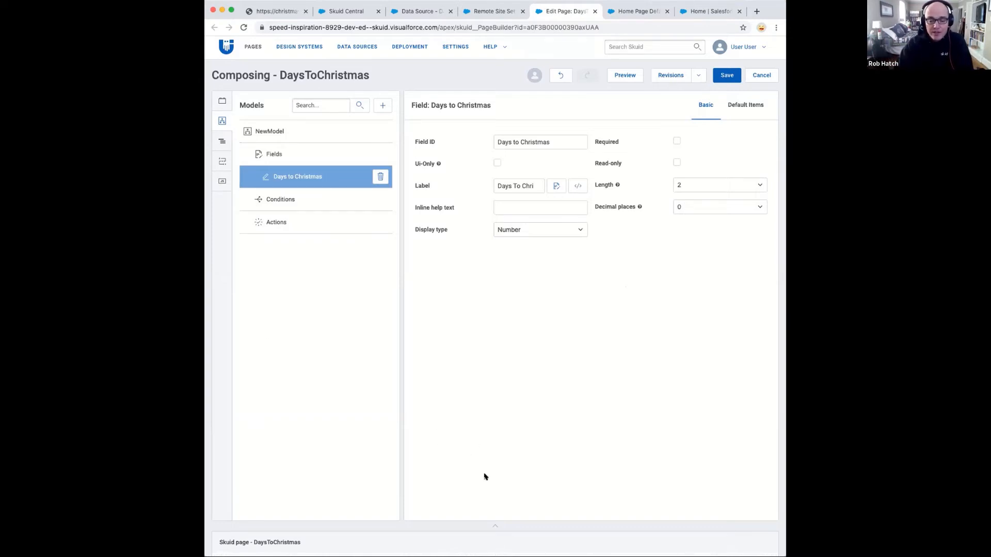
- Inspect the Text component holding the {{Days to Christmas}} merge field on the page canvas, and preview the page
click(493, 525)
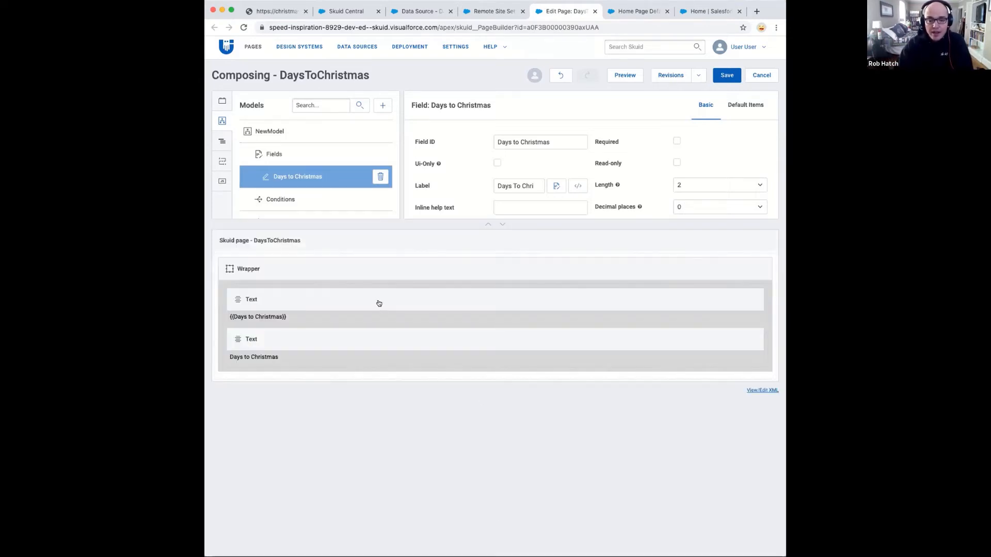
click(301, 301)
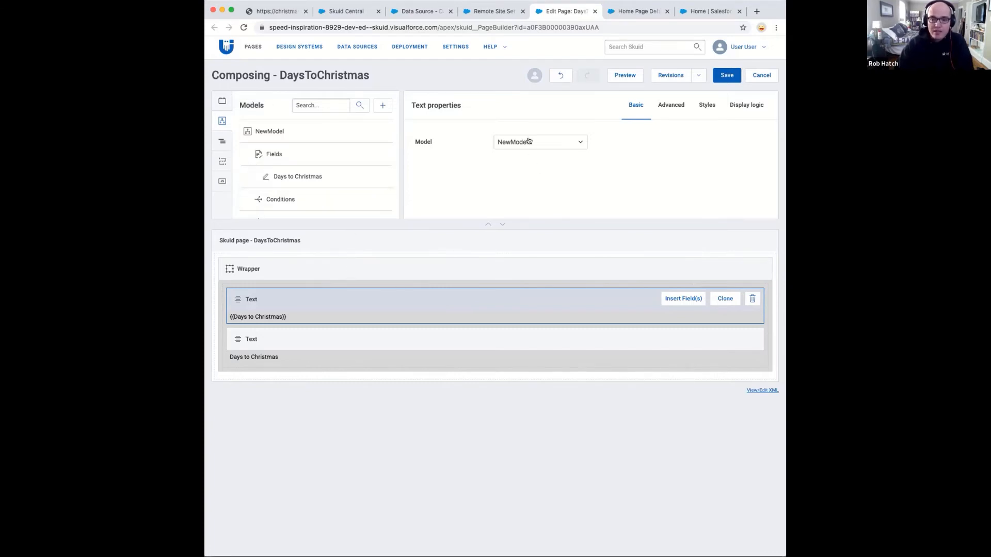
click(284, 316)
drag(282, 316, 234, 316)
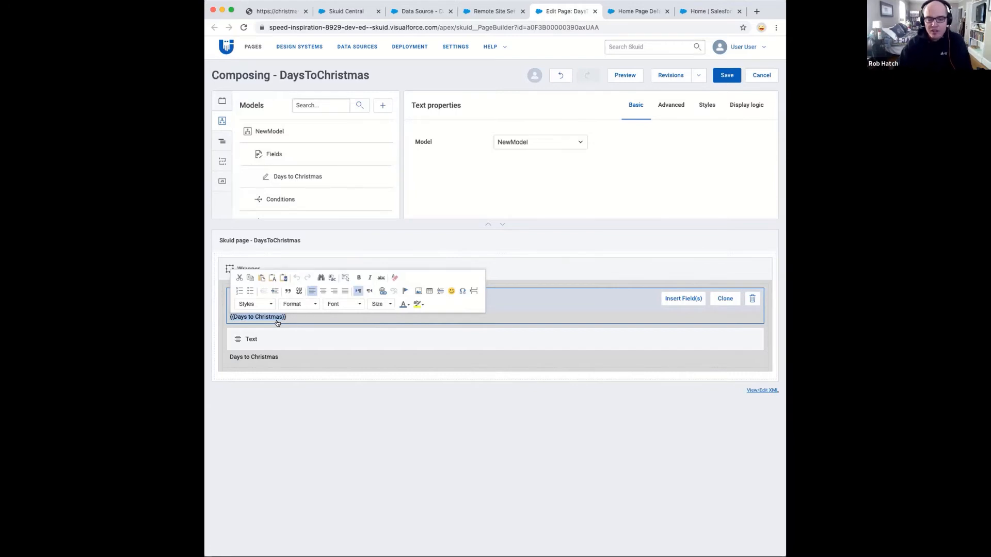
click(511, 270)
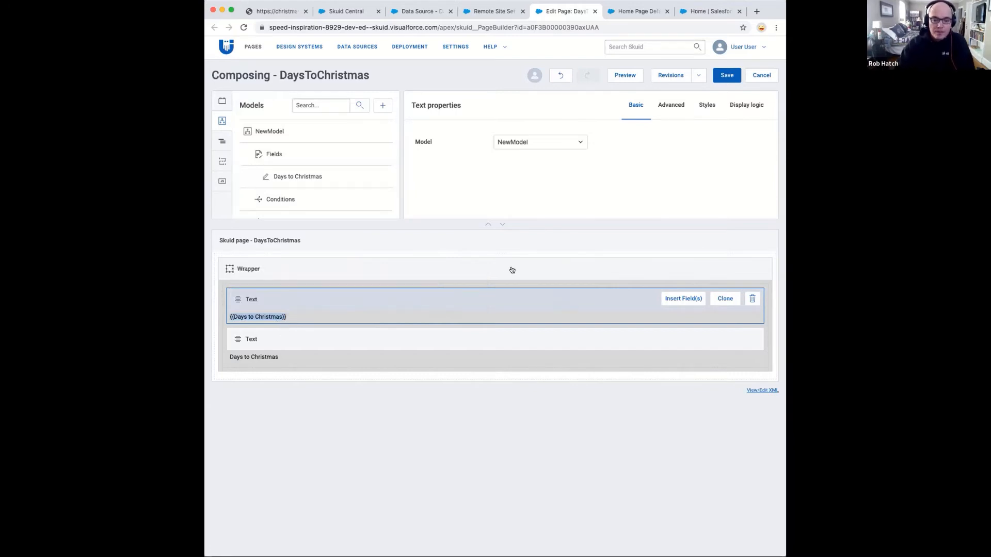
click(624, 75)
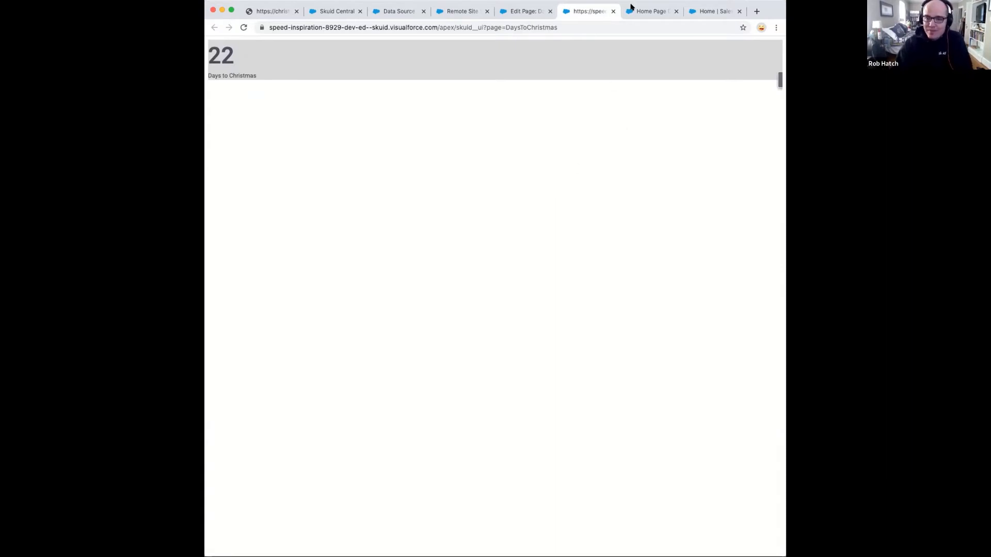
click(612, 11)
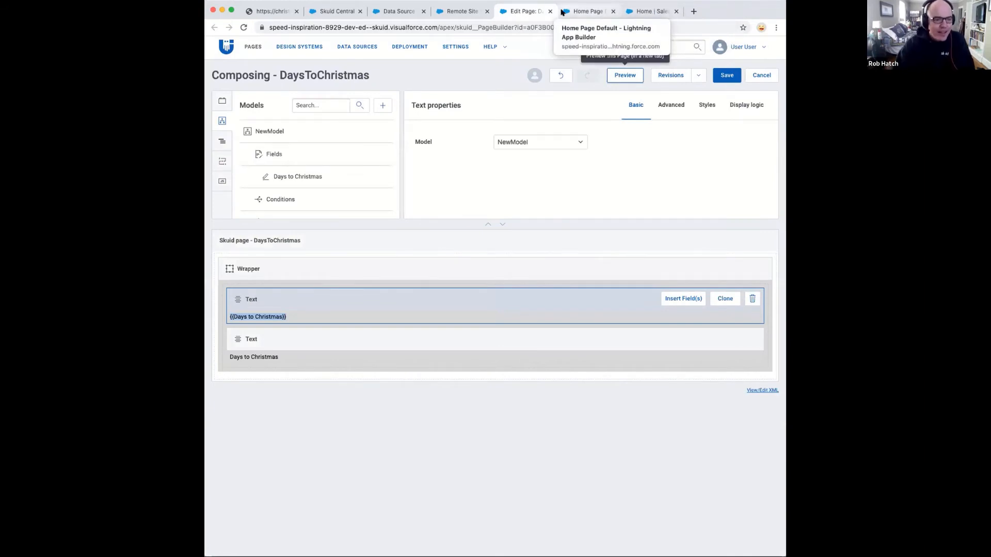
- Review the Skuid Page component's page name in Lightning App Builder and view the Salesforce home page
click(578, 10)
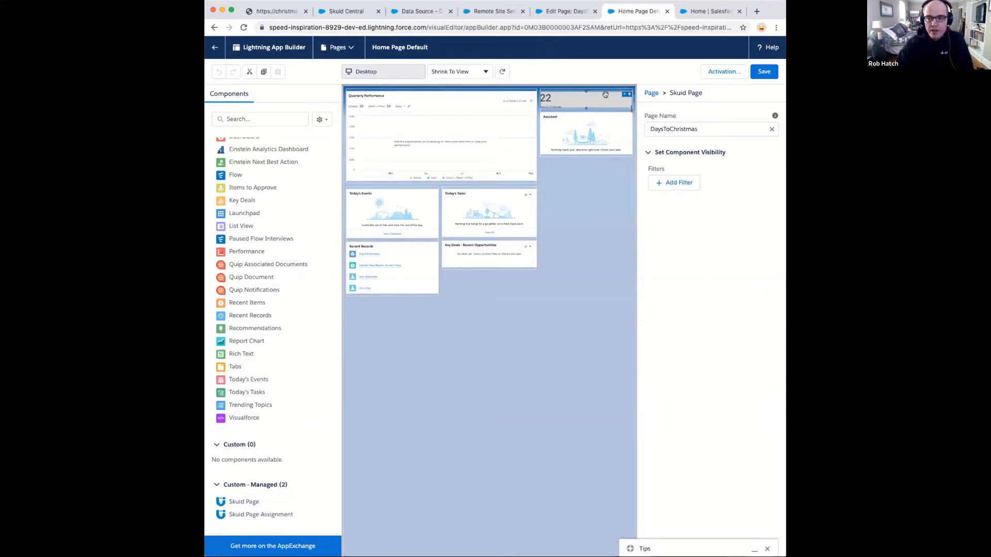
click(697, 128)
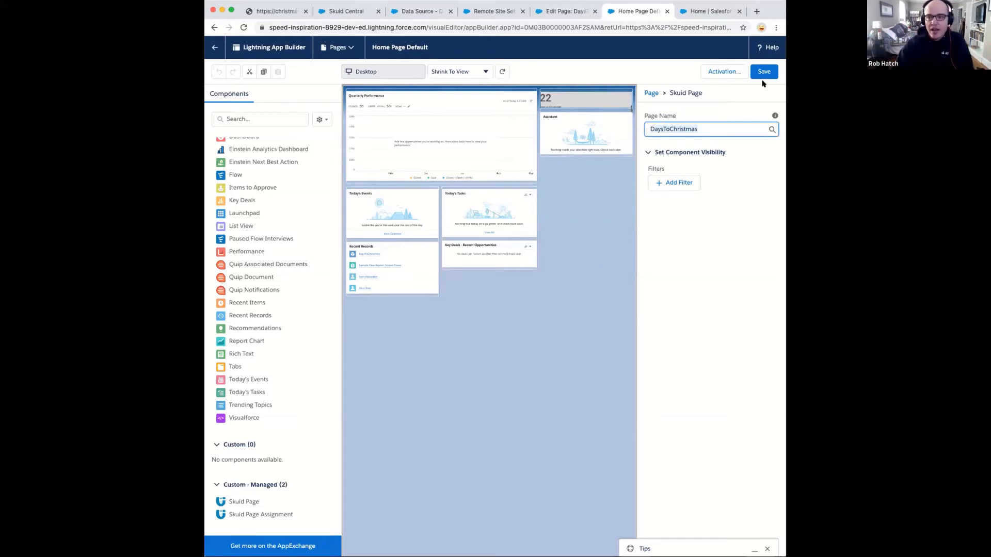
click(707, 9)
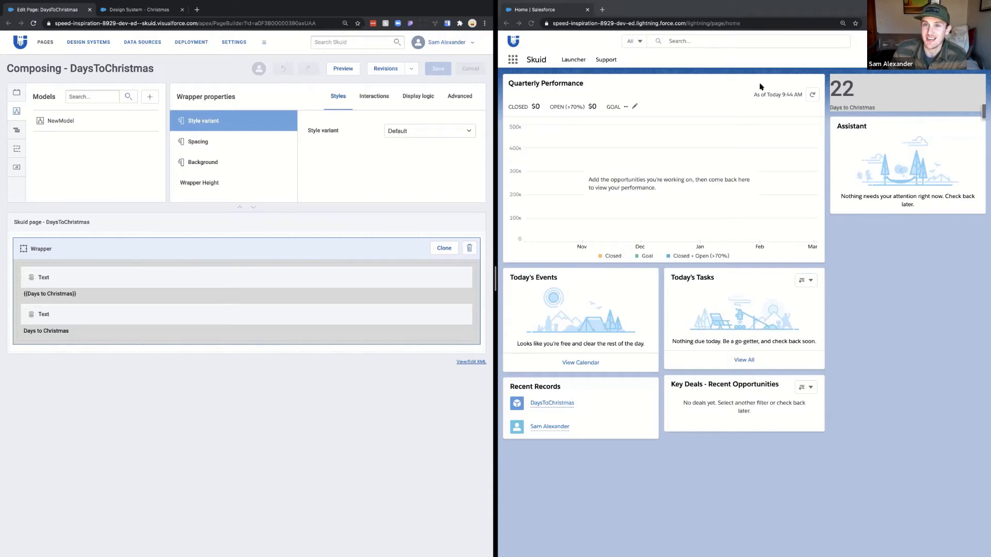
- Inspect the style variant and spacing of the {{Days to Christmas}} Text component, and the style properties of its wrapper
click(72, 294)
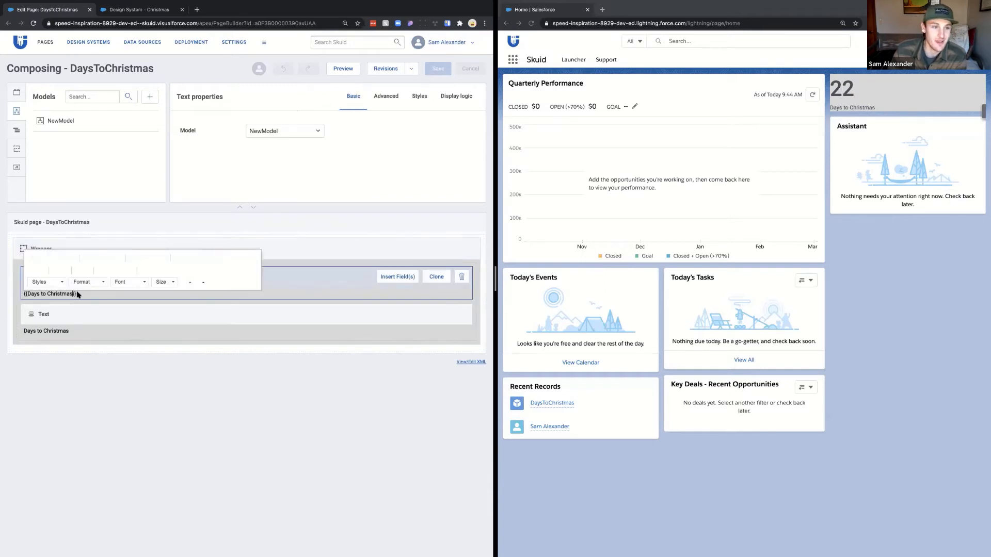
click(286, 281)
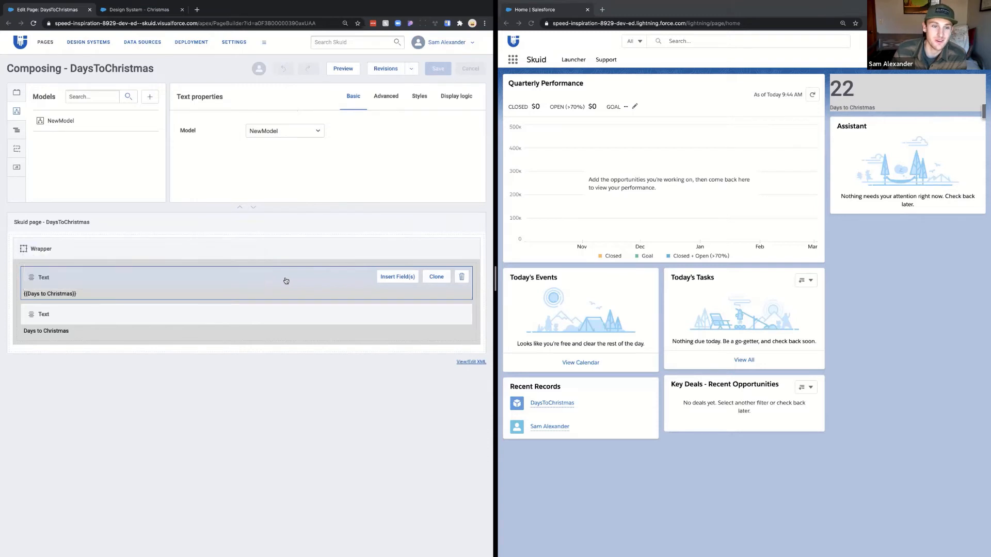
click(418, 99)
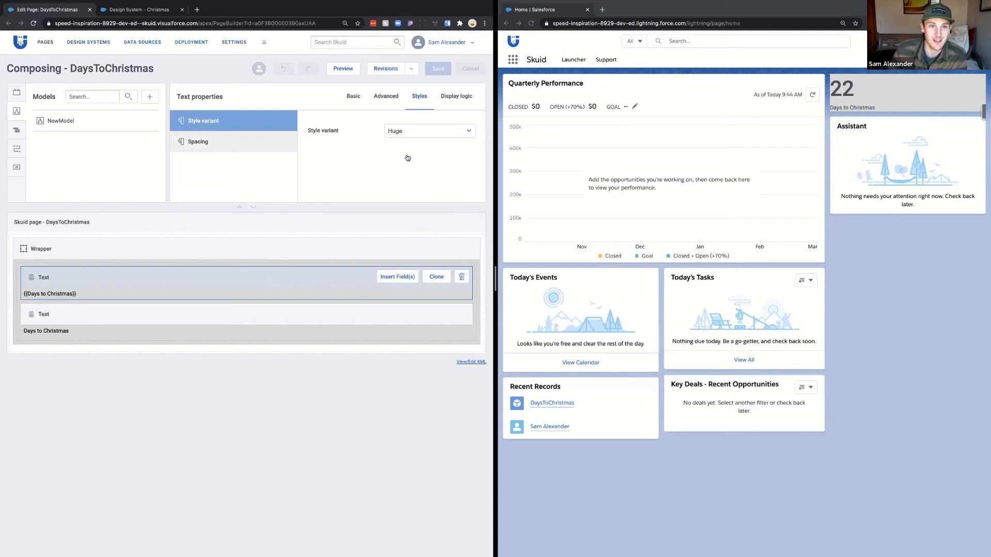
click(214, 147)
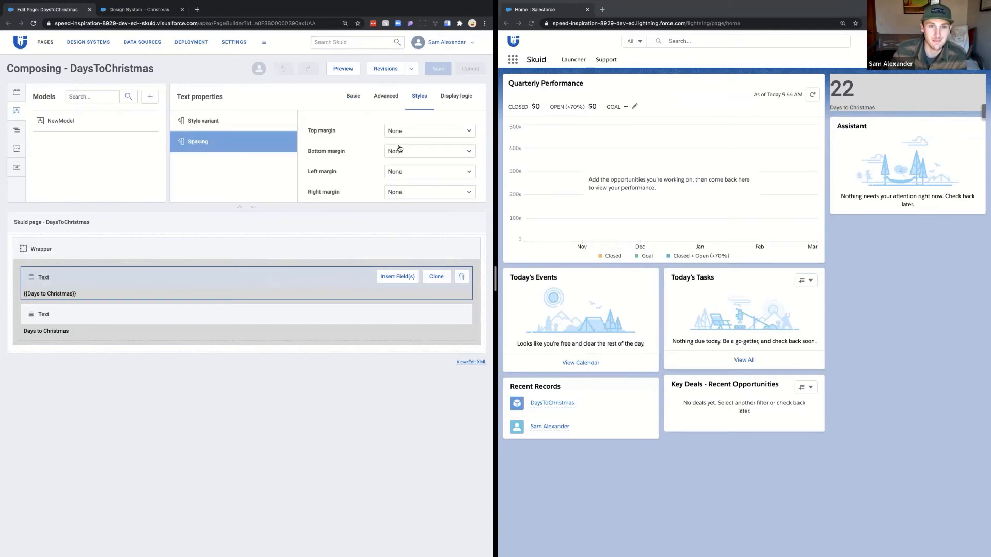
click(212, 127)
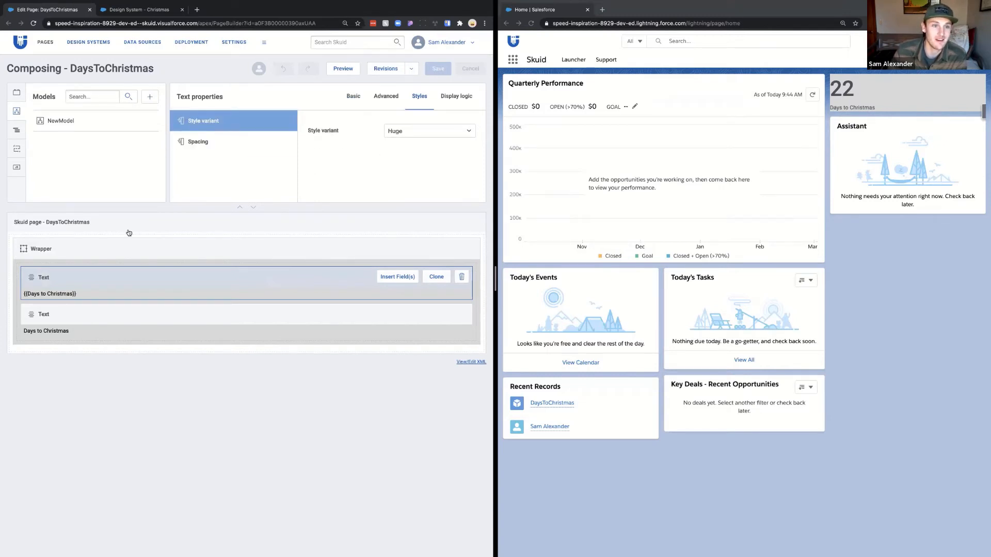
click(102, 258)
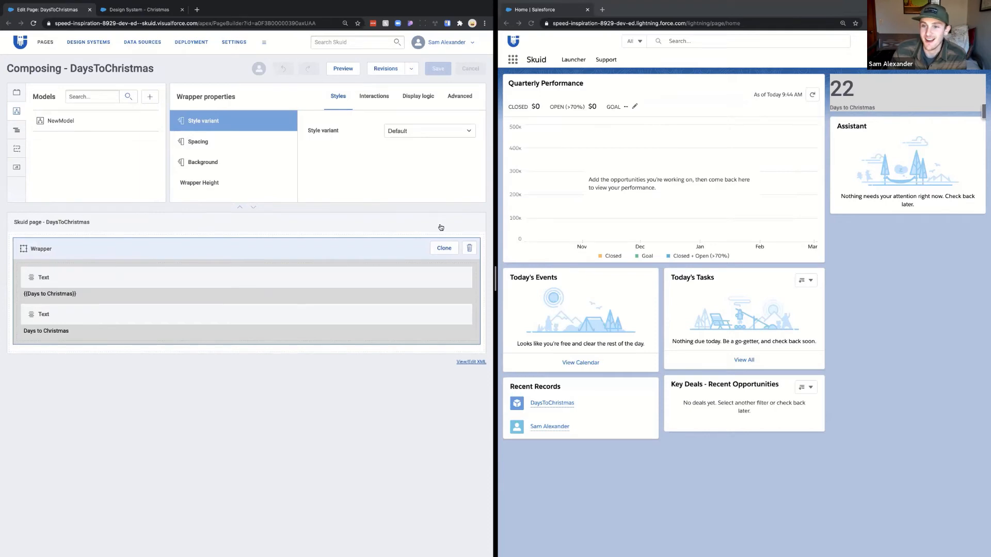
- Switch to the Figma mockup to examine the Christmas countdown banner design, and return to the page composer
key(ctrl+Right)
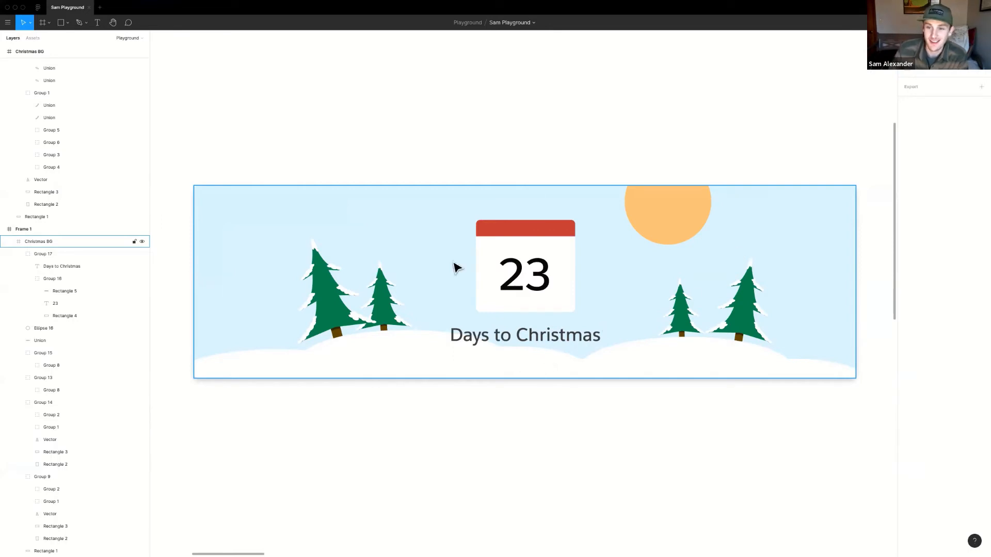
click(552, 405)
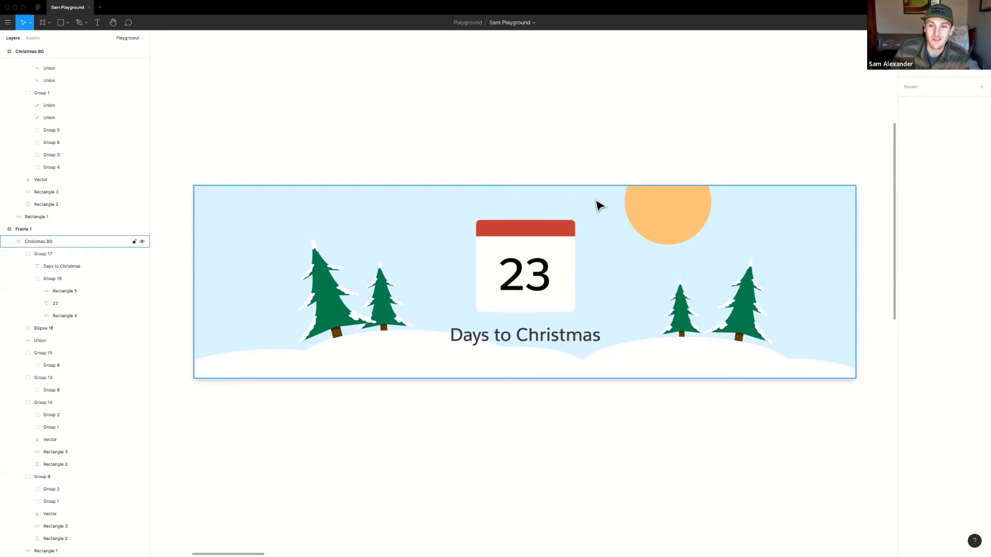
key(ctrl+Left)
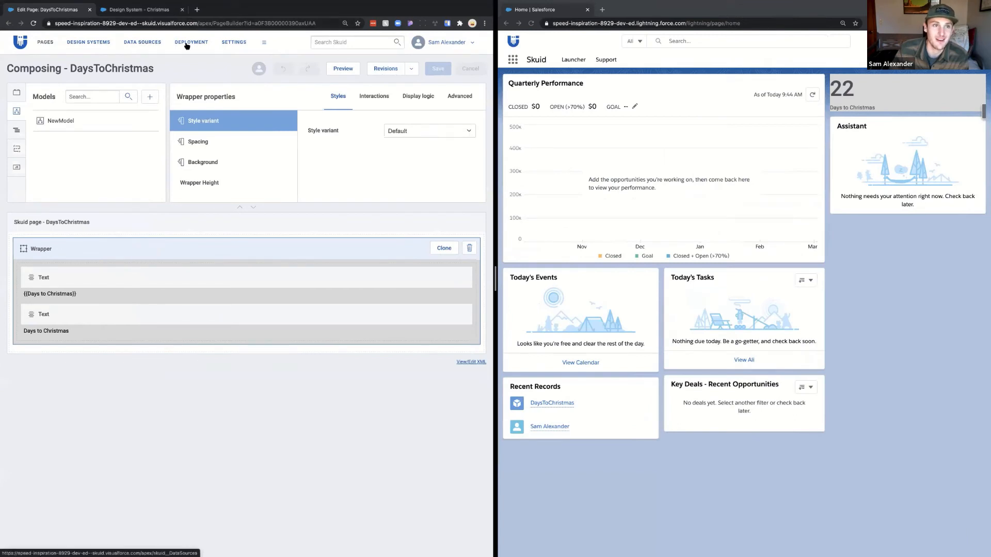
- Browse the brand colors defined in the Christmas design system
click(133, 11)
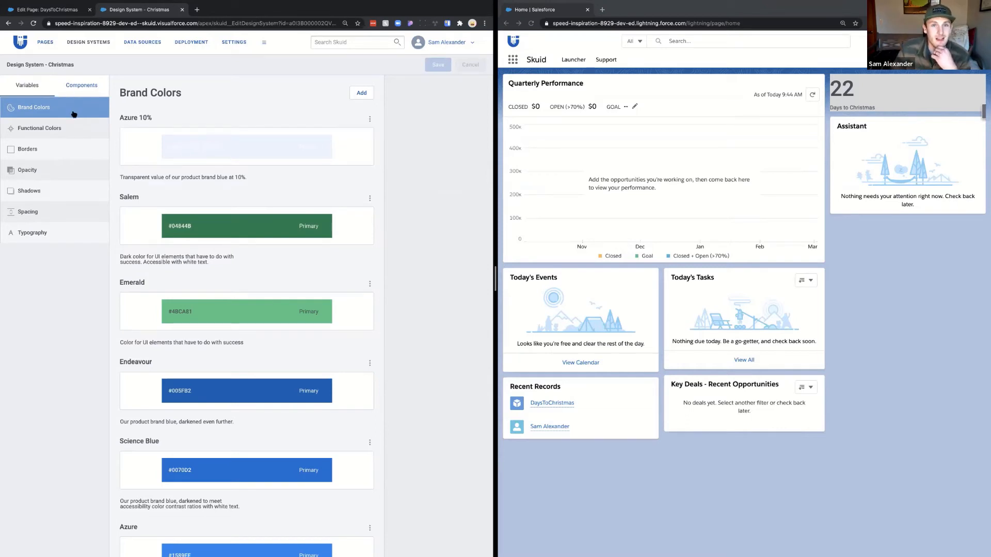
scroll(237, 206, down, 1)
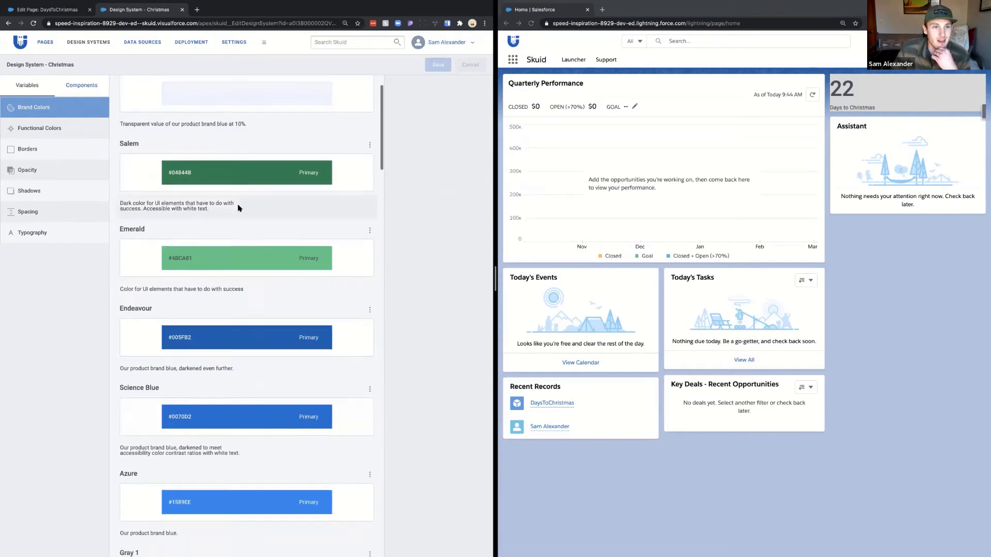
scroll(238, 208, down, 1)
scroll(238, 208, up, 3)
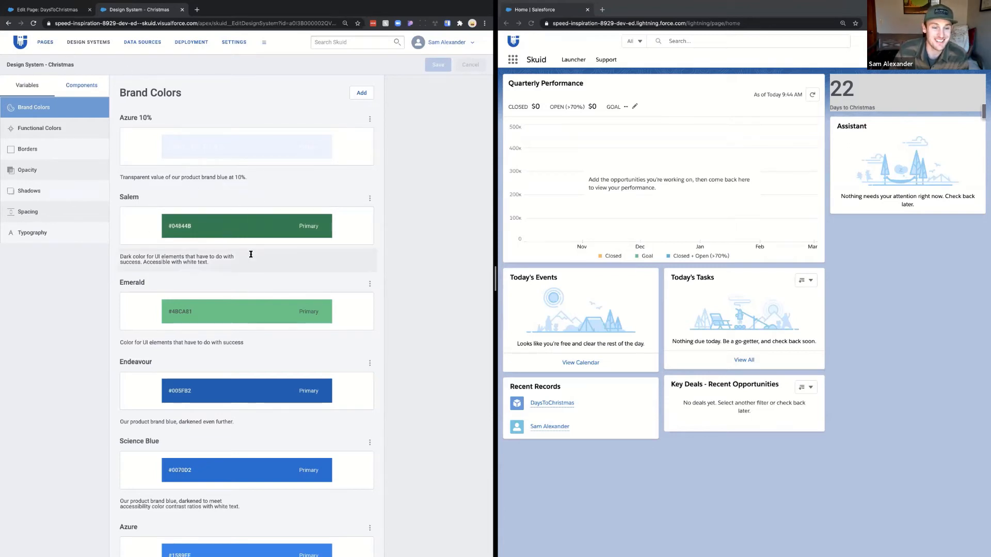
scroll(251, 254, down, 4)
scroll(251, 254, down, 5)
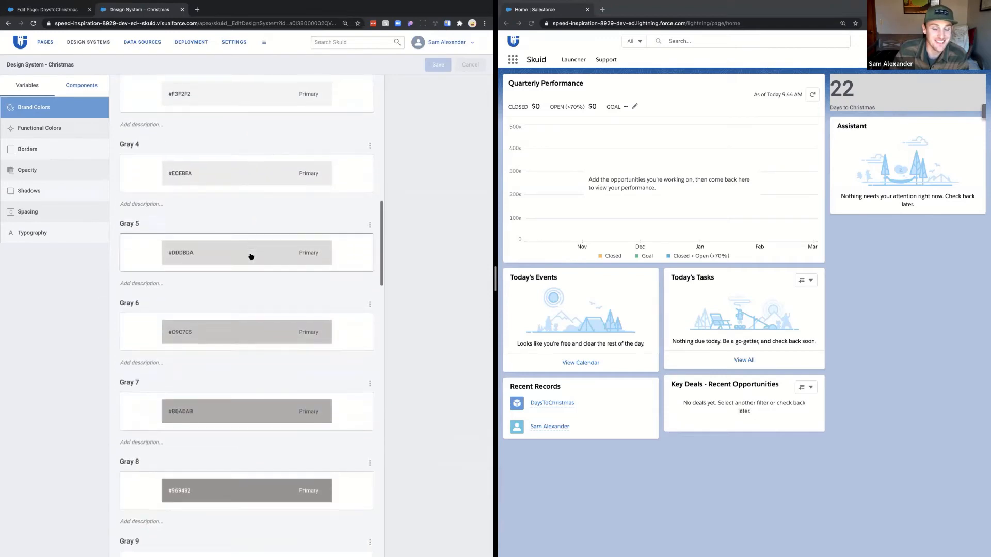
- Review the font family and font size variables in the Christmas design system's typography settings
scroll(251, 256, up, 1)
click(73, 234)
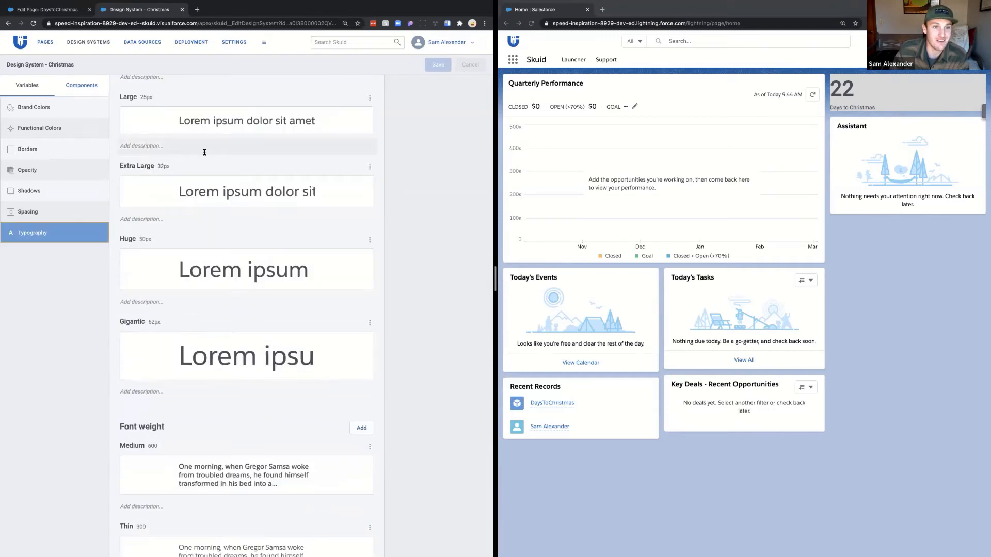
scroll(204, 156, up, 3)
scroll(204, 156, up, 5)
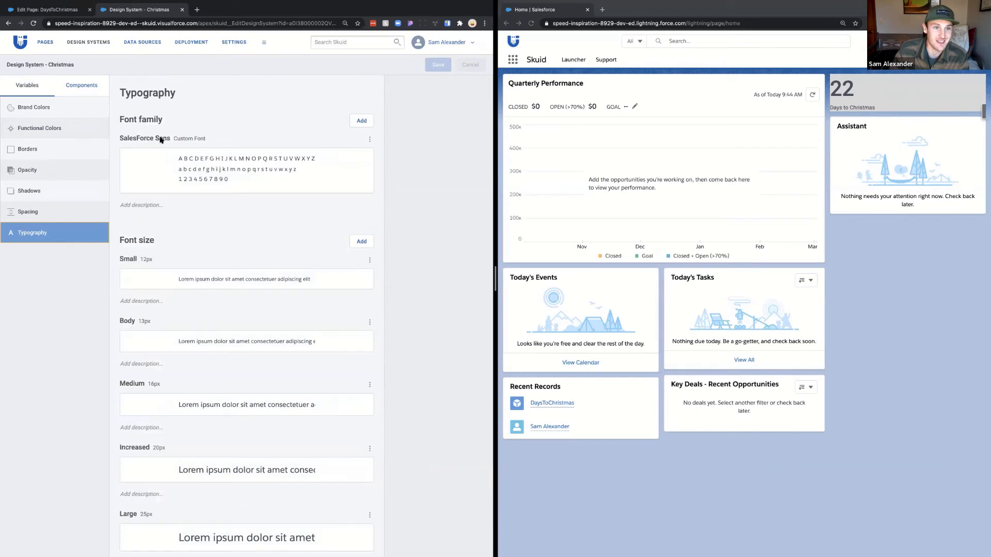
scroll(195, 257, down, 2)
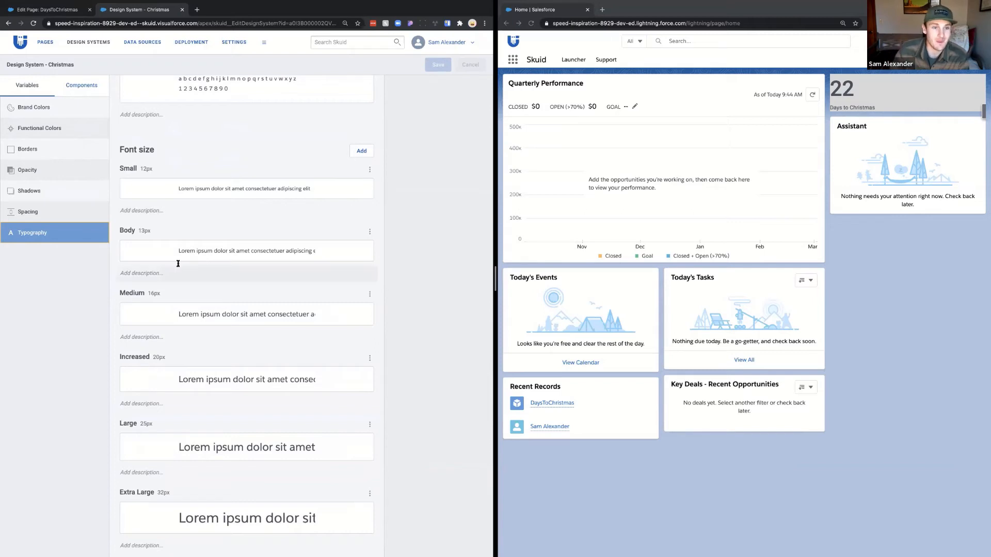
scroll(176, 267, up, 2)
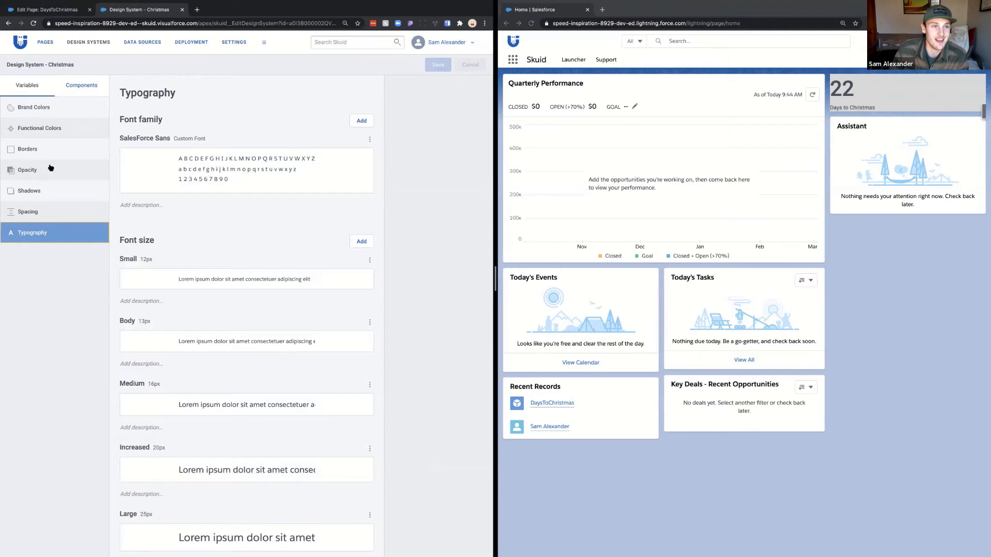
- Inspect the horizontal and vertical button group spacing of the Default Button Set variant
click(80, 93)
click(57, 114)
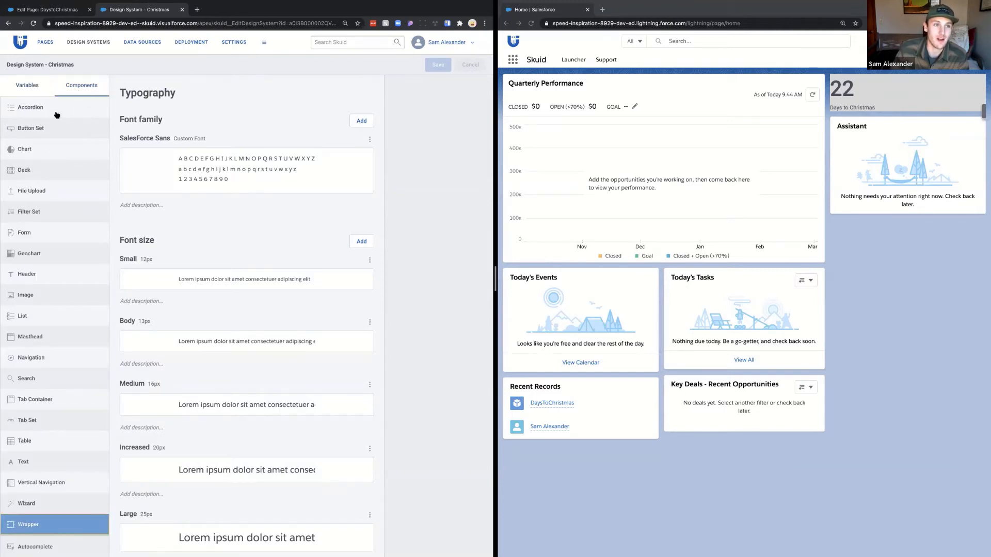
click(65, 129)
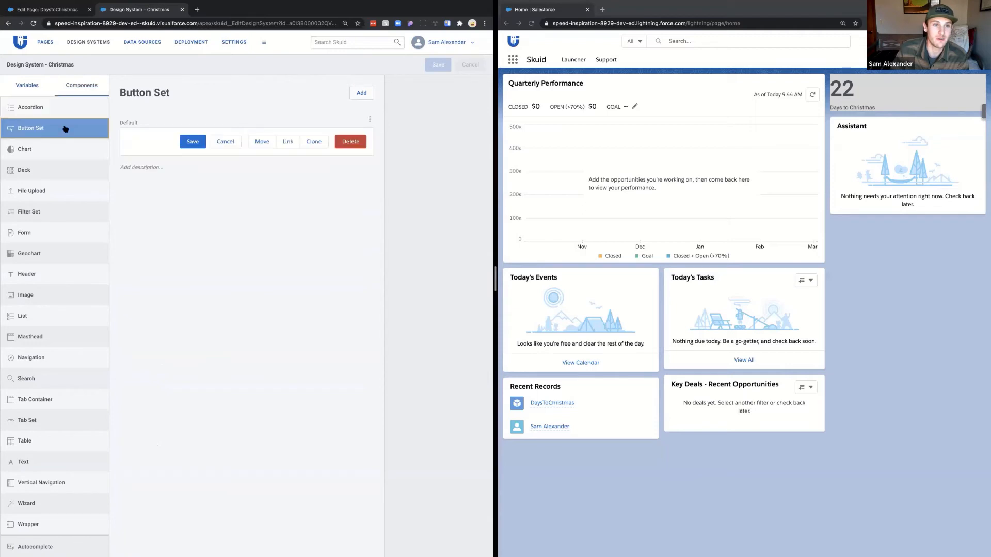
click(140, 140)
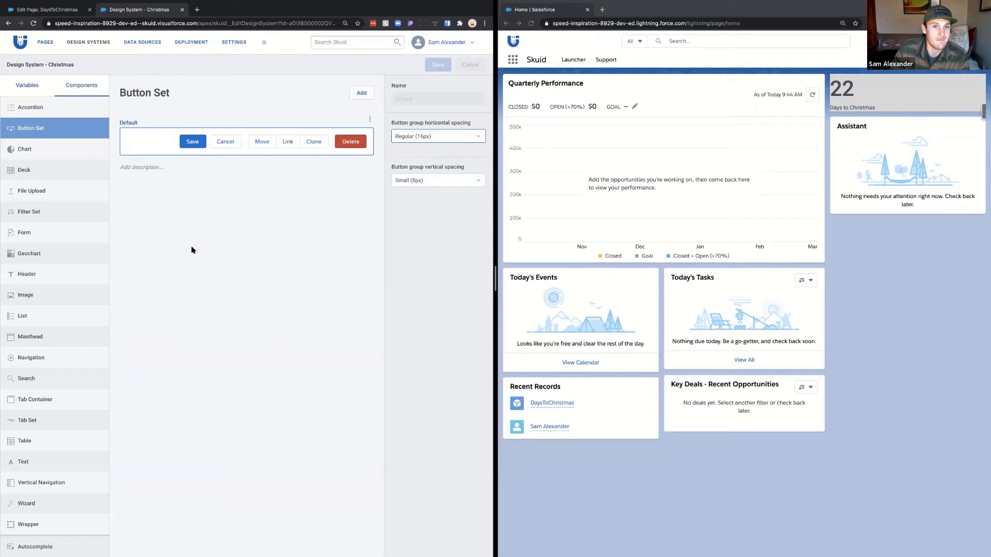
- Examine the general styles of the Utility Button variant and the color choices available for its background
scroll(77, 222, down, 4)
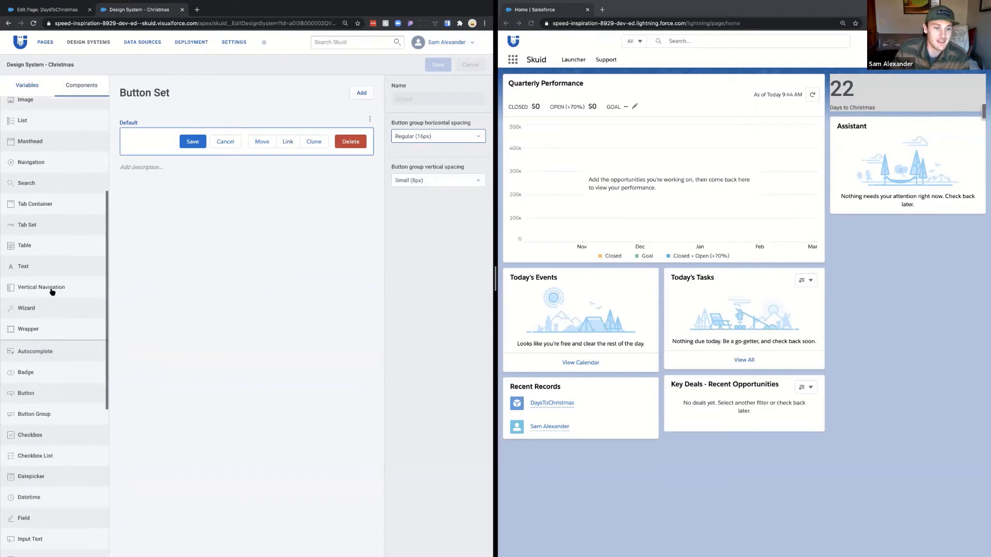
click(49, 394)
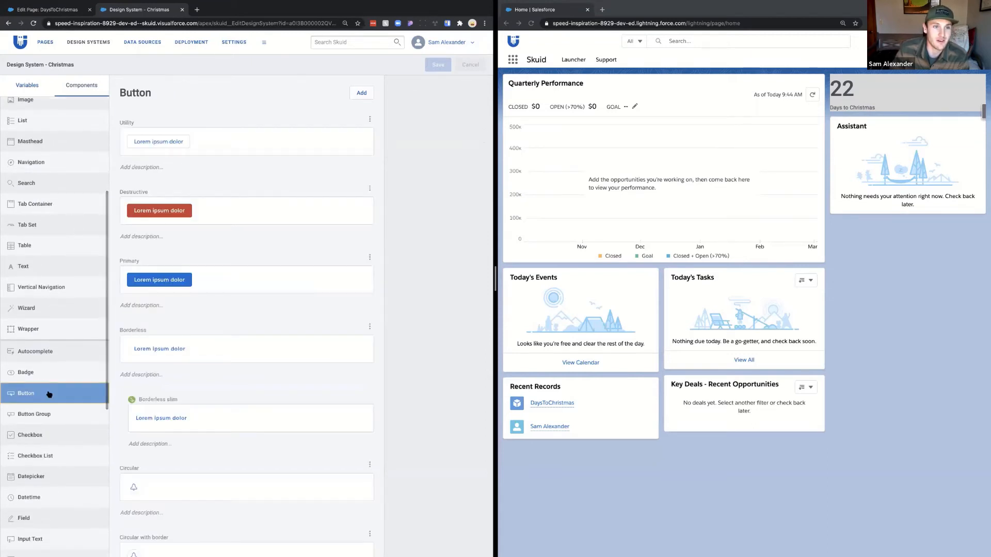
click(265, 146)
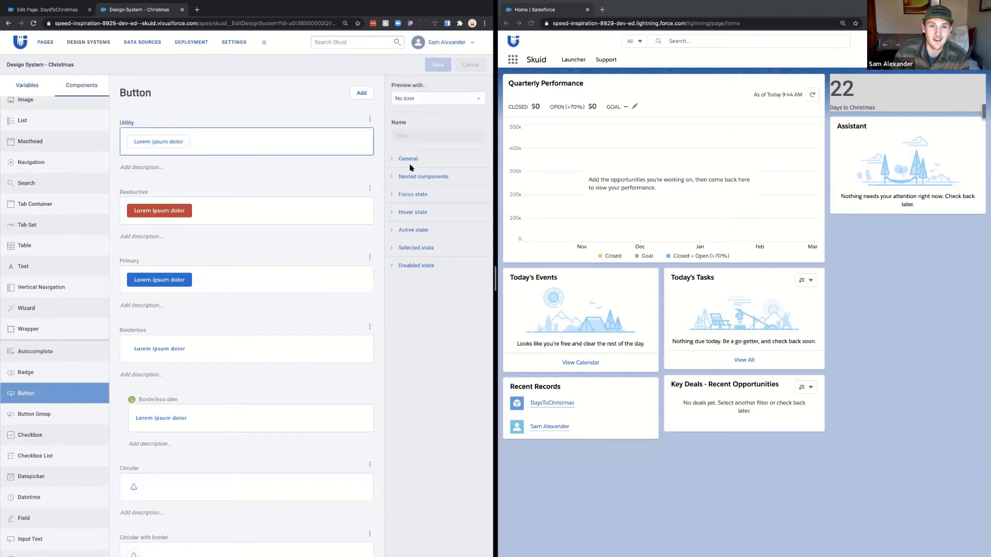
click(447, 194)
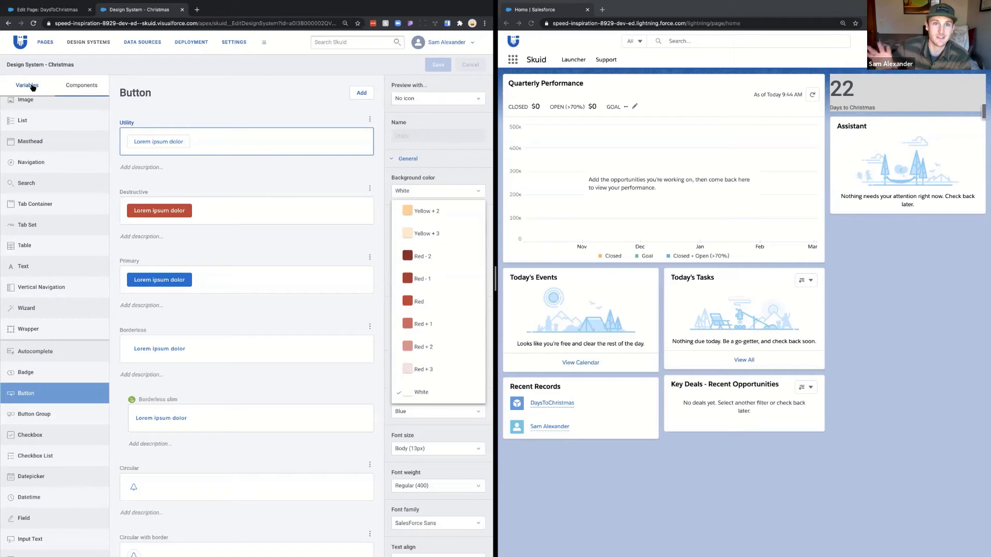
click(193, 142)
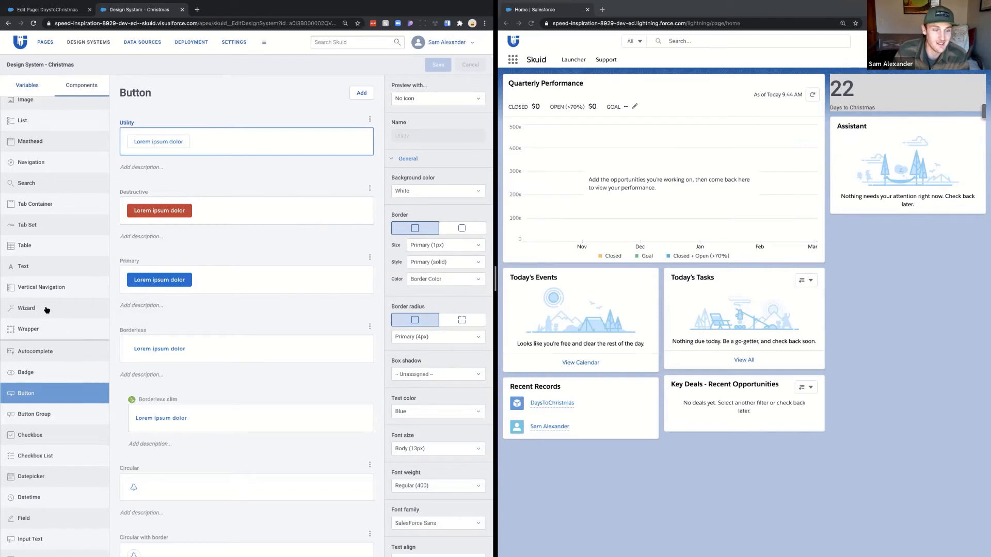
- Browse the Text component's style variants, comparing the Default and Extra large variants
click(45, 268)
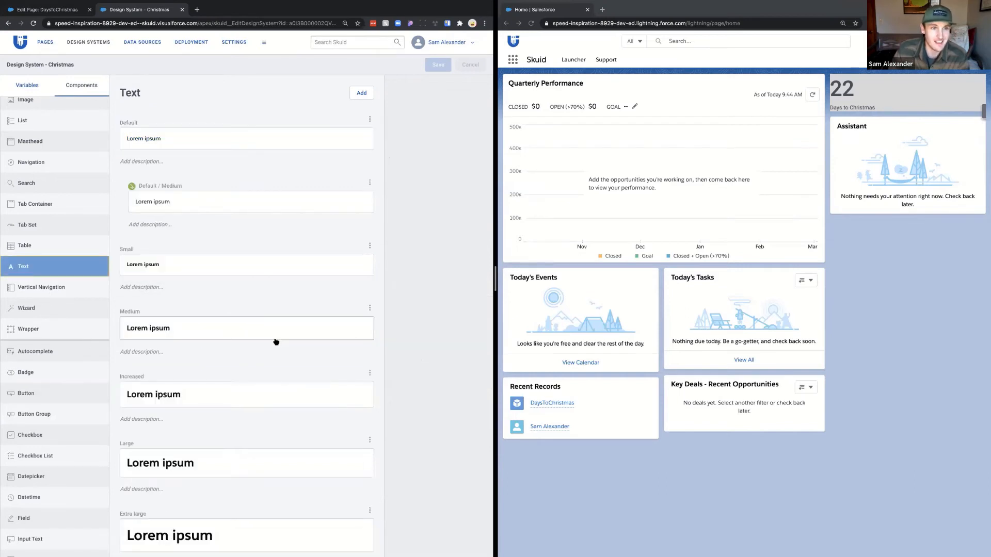
scroll(275, 341, down, 1)
scroll(275, 342, down, 1)
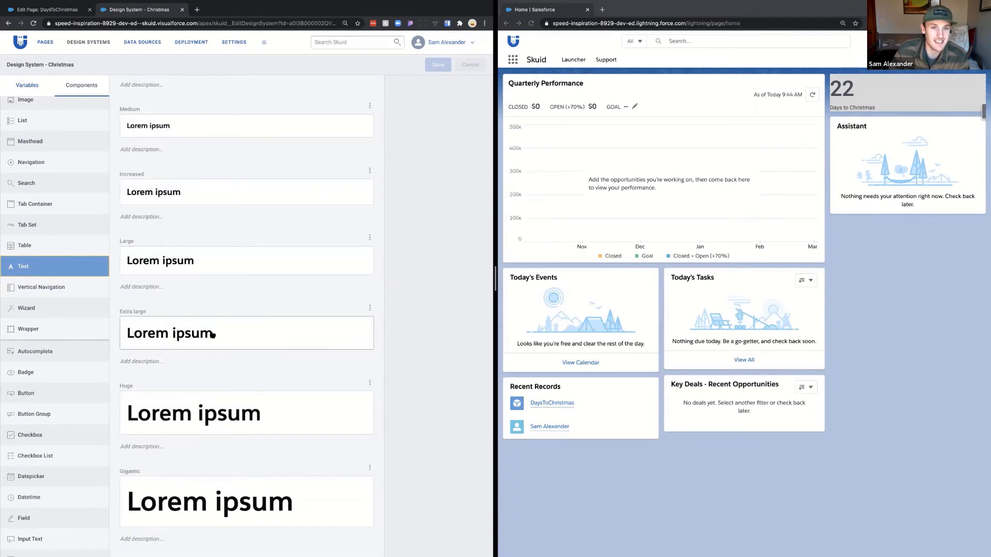
click(242, 342)
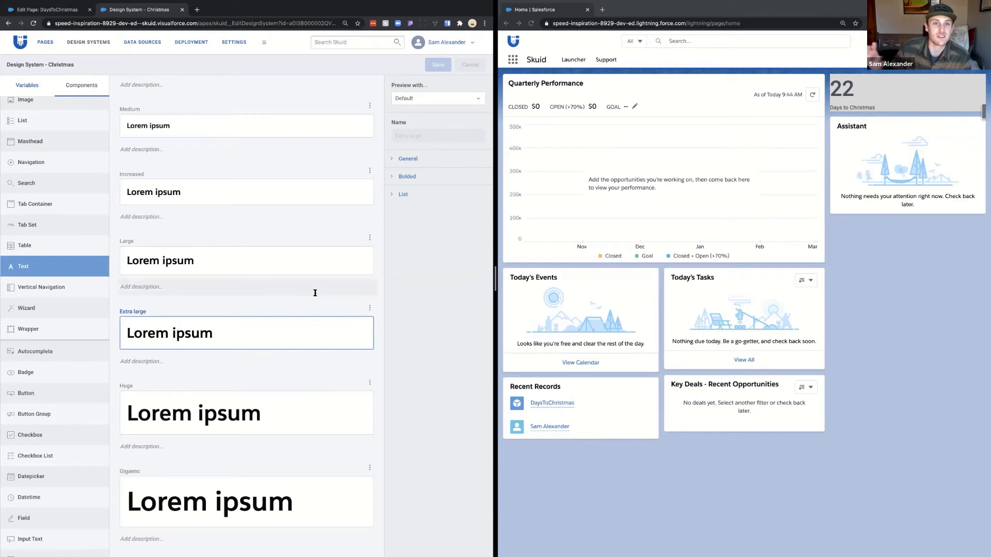
scroll(314, 293, up, 5)
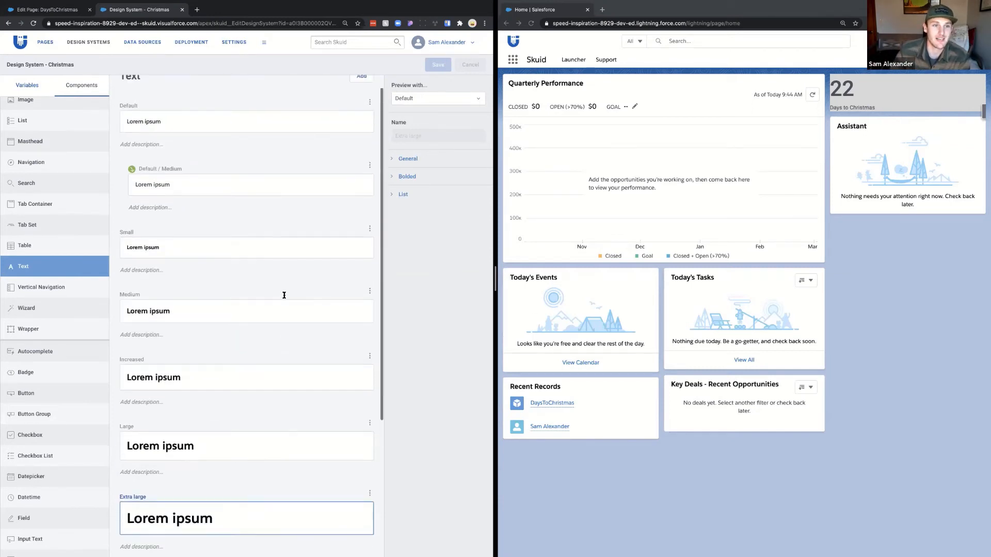
click(221, 148)
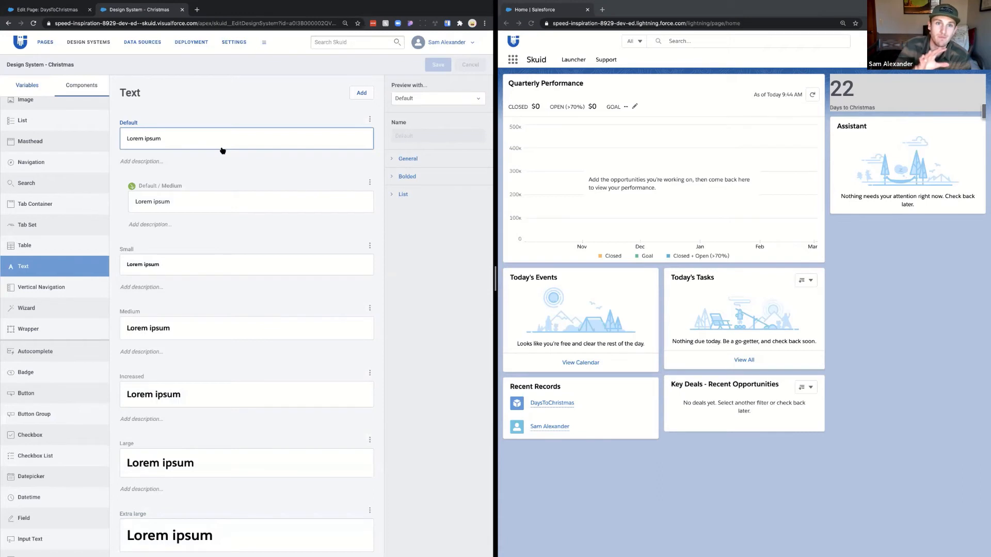
scroll(250, 177, down, 2)
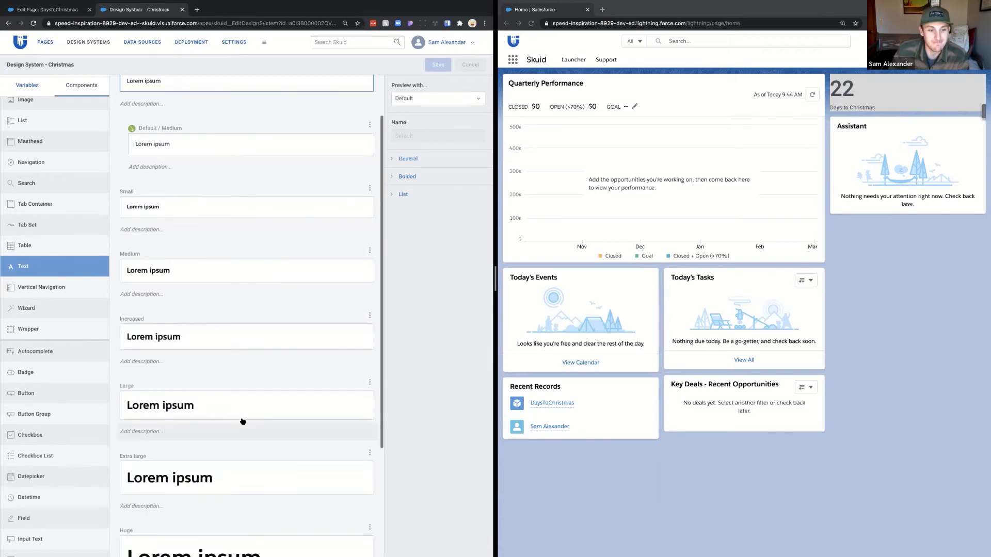
click(160, 490)
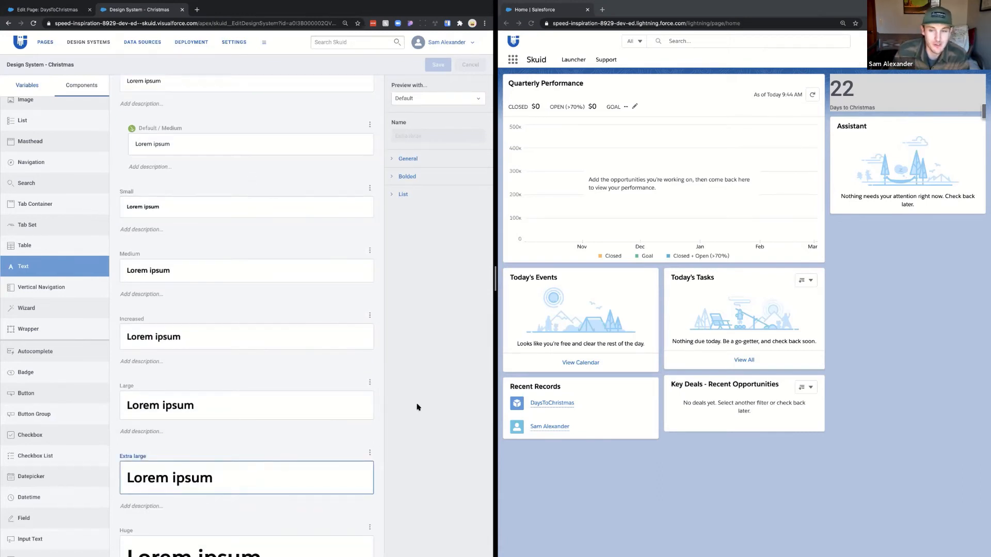
- Switch to the Figma mockup and examine the group holding the calendar and the Days to Christmas text
key(ctrl+Right)
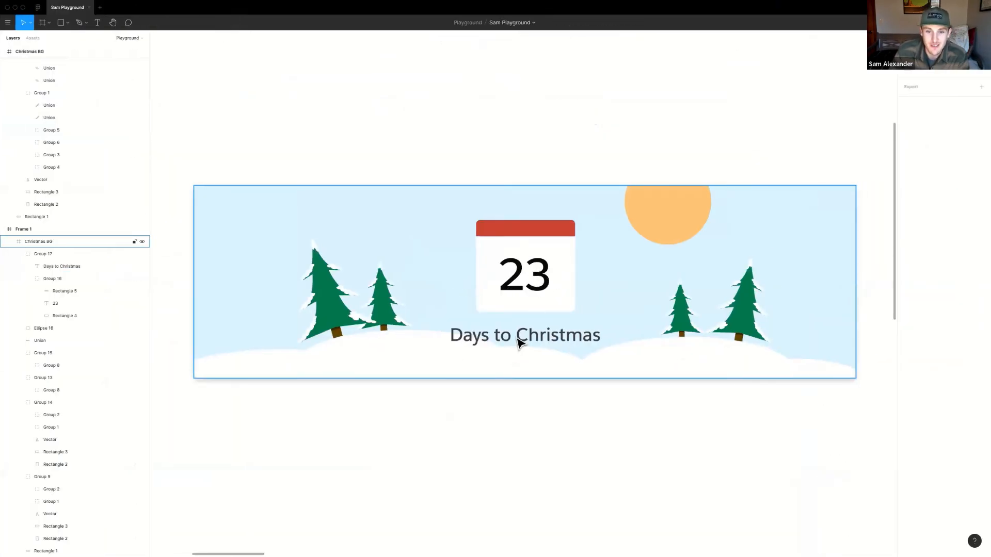
click(524, 341)
click(525, 340)
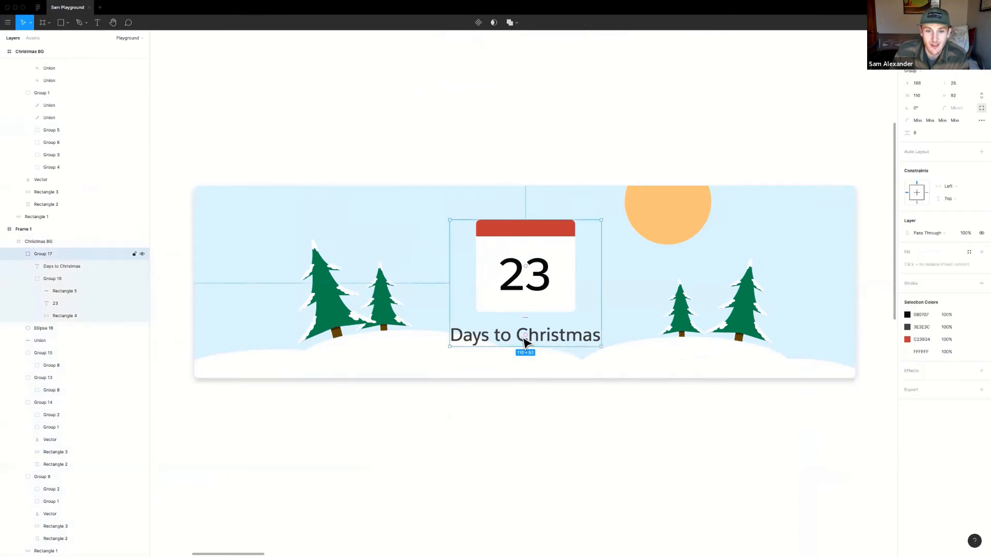
- Return to the Christmas design system and inspect the Default Text variant and its Default / Medium child variant
key(ctrl+Left)
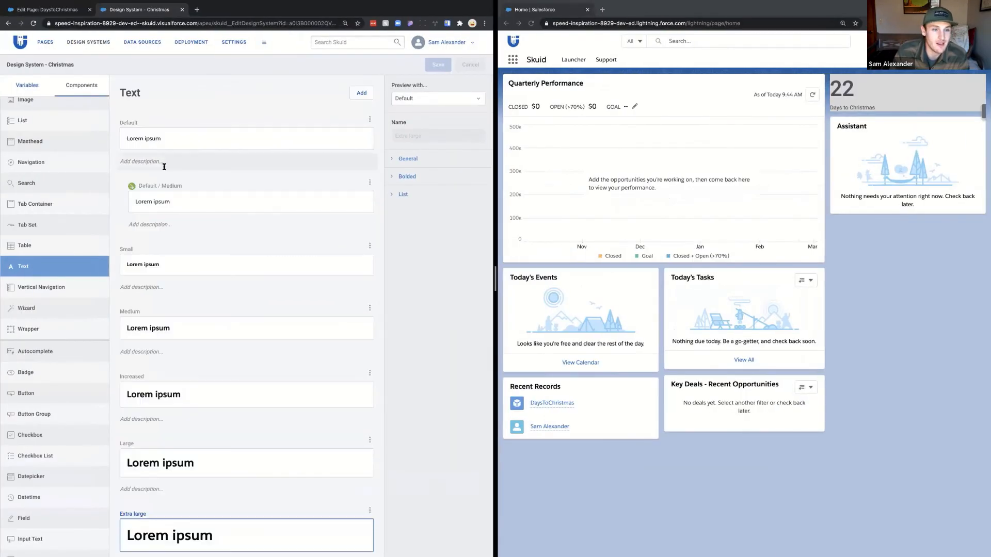
click(137, 125)
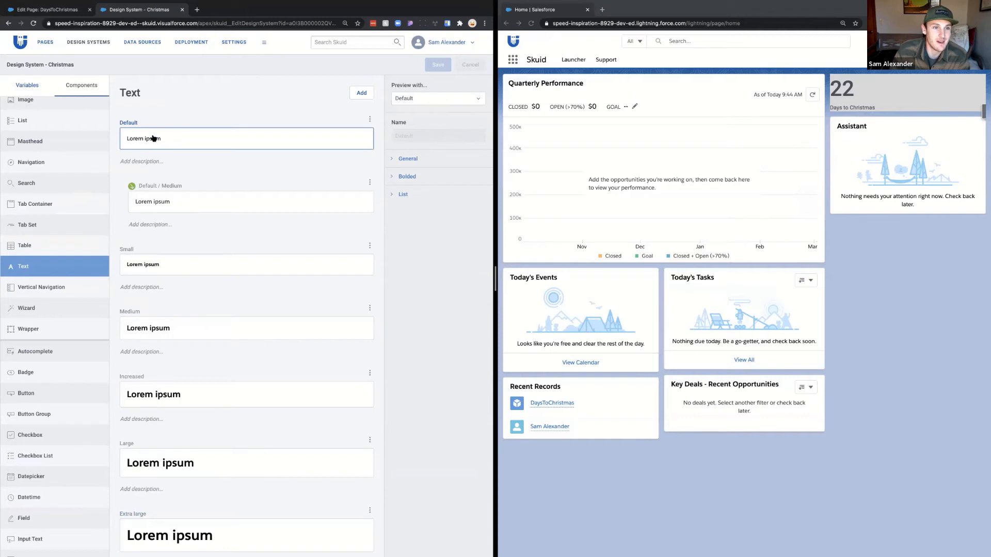
click(164, 205)
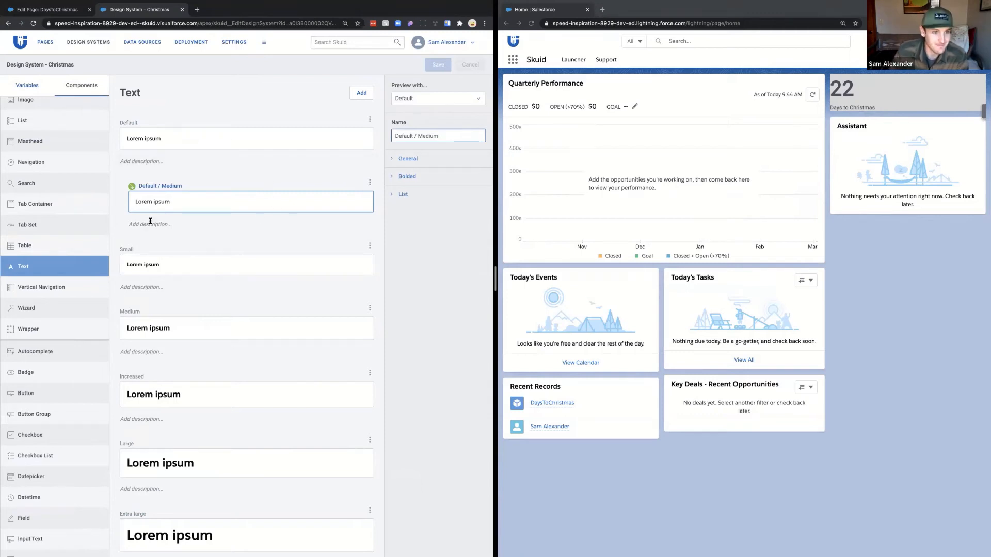
- Browse the Wrapper component's variants, looking at Calendar Top and selecting Calendar Bottom
click(53, 325)
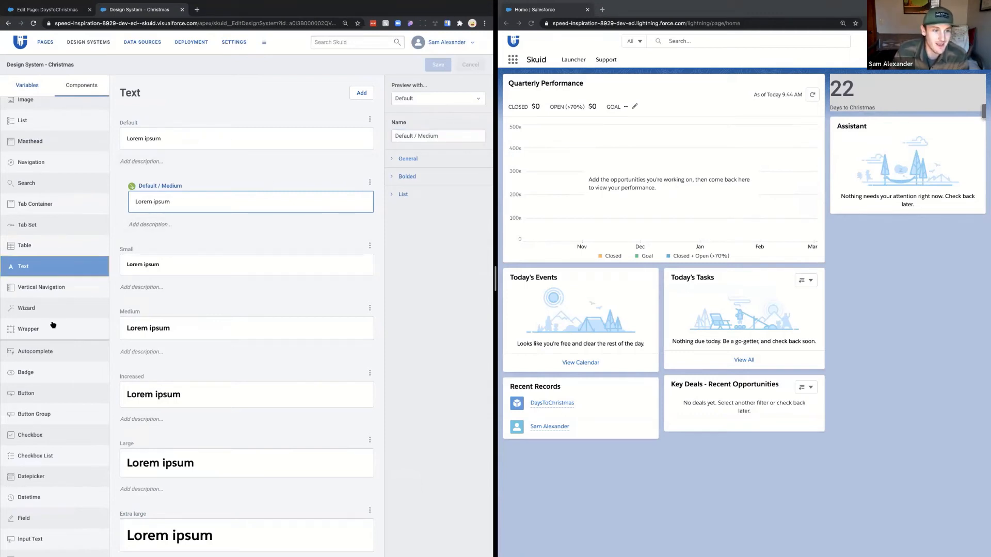
scroll(255, 195, down, 1)
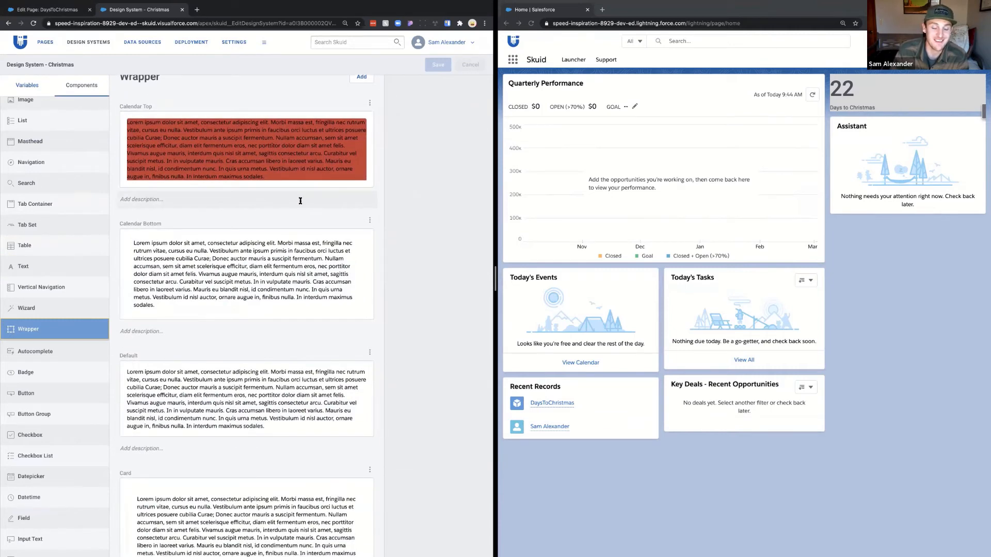
scroll(257, 300, down, 2)
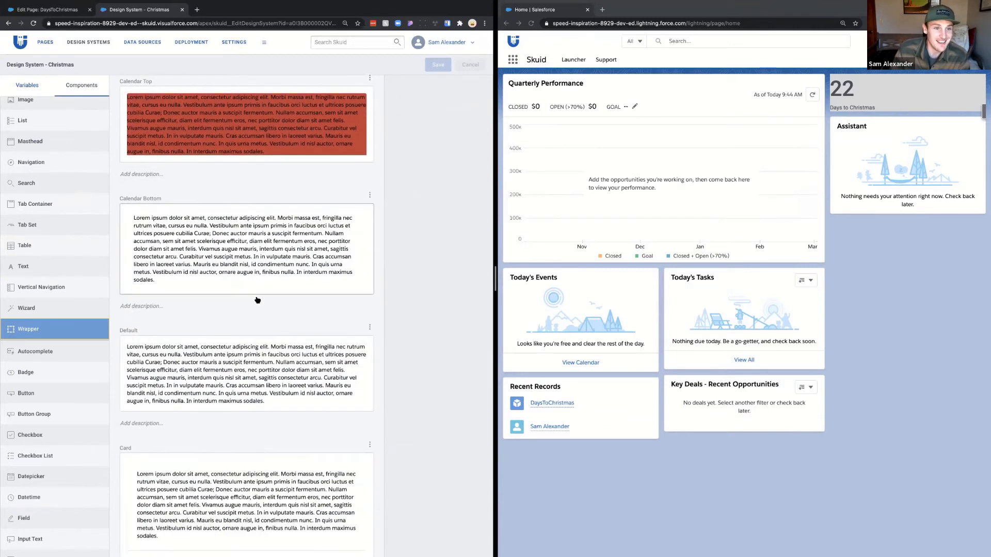
scroll(242, 237, up, 2)
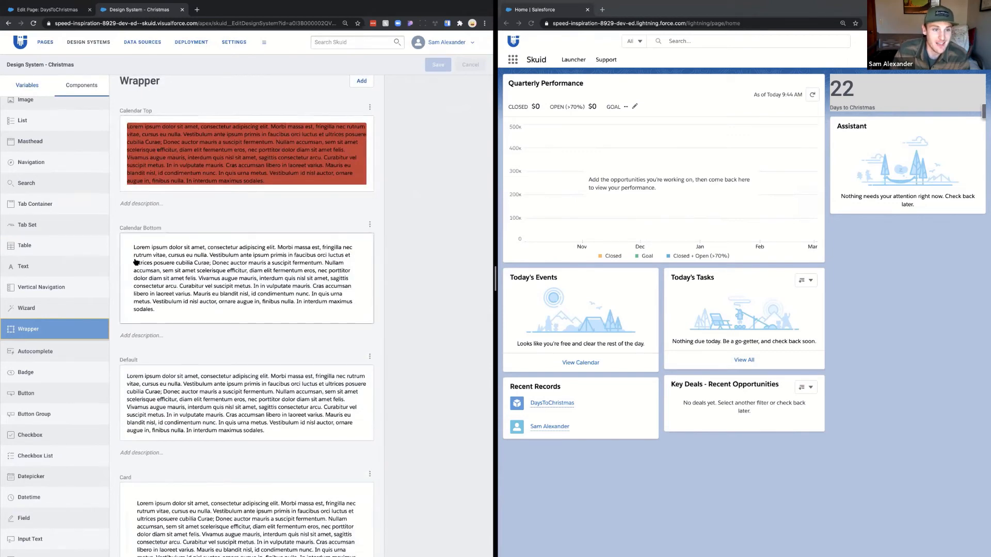
scroll(122, 278, down, 1)
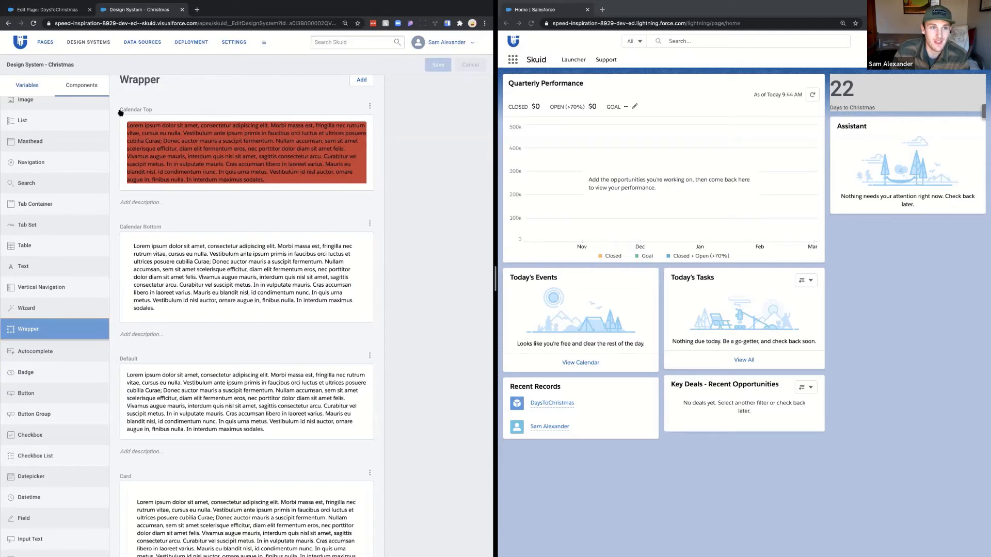
click(150, 227)
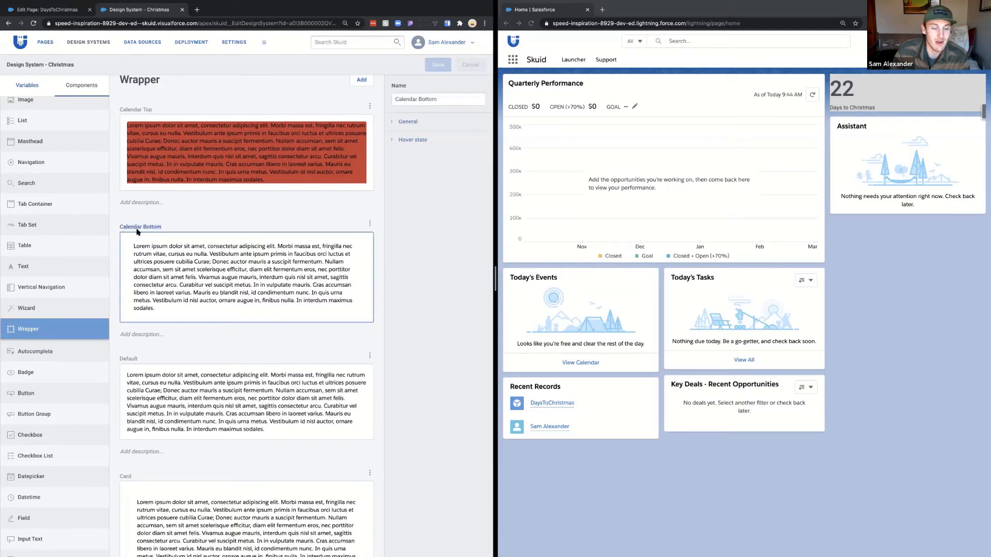
- Switch to the Figma mockup to compare its calendar graphic with the wrapper variants, and return to the design system
key(ctrl+Right)
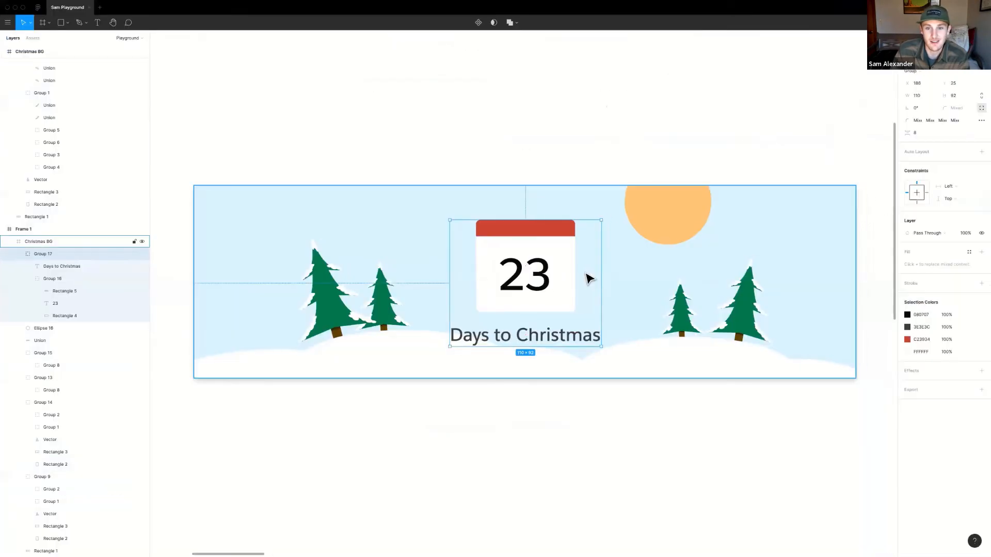
click(585, 273)
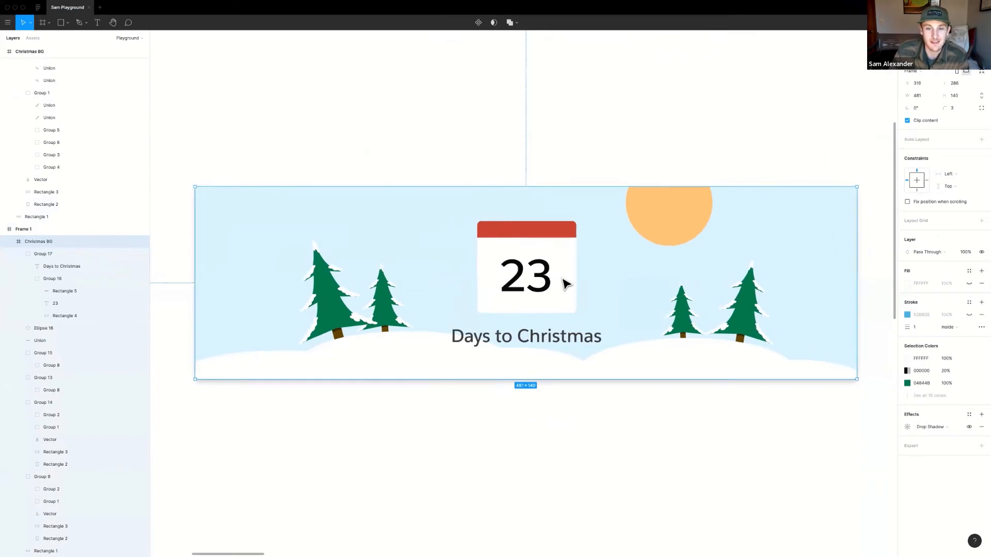
key(ctrl+Left)
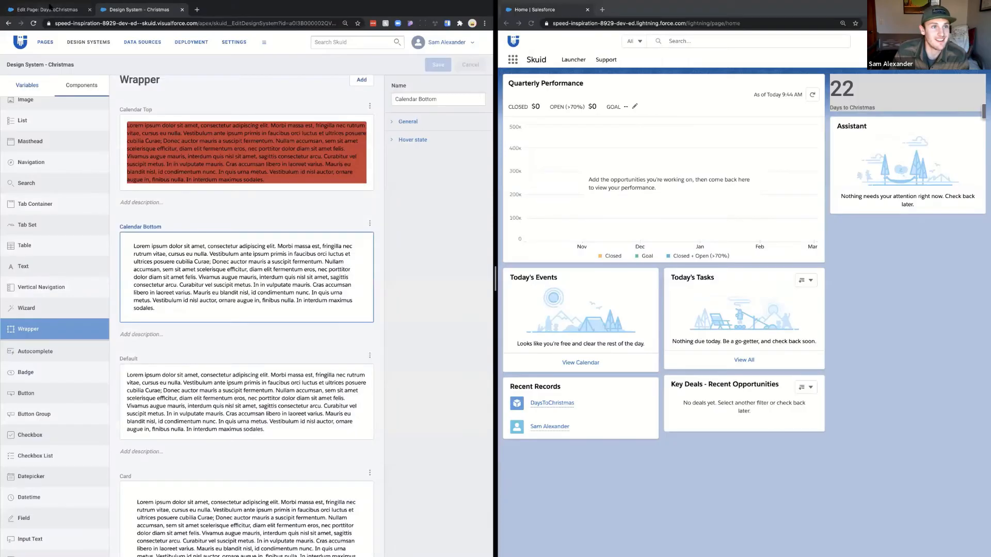
- Switch to the DaysToChristmas page editor and set the page's design system to Christmas
click(59, 9)
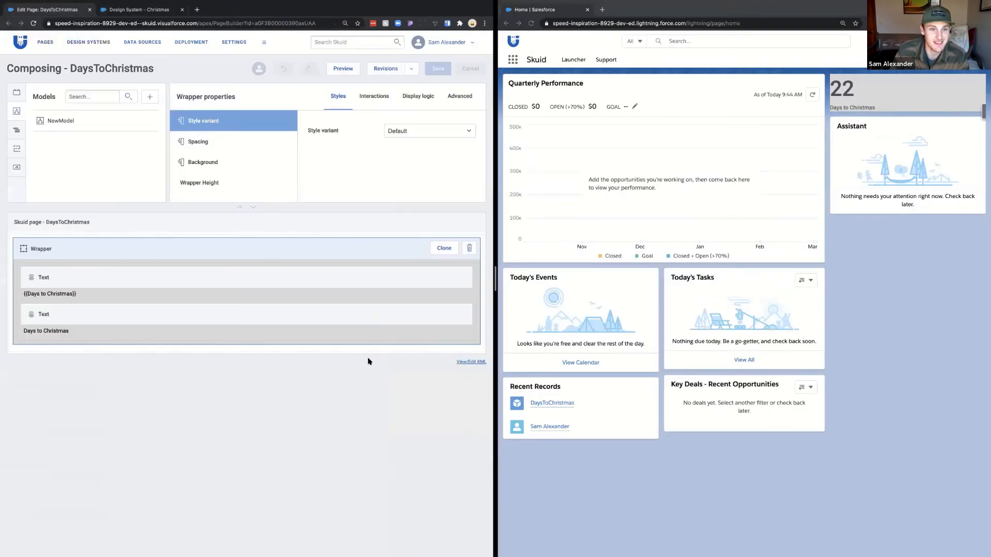
click(263, 228)
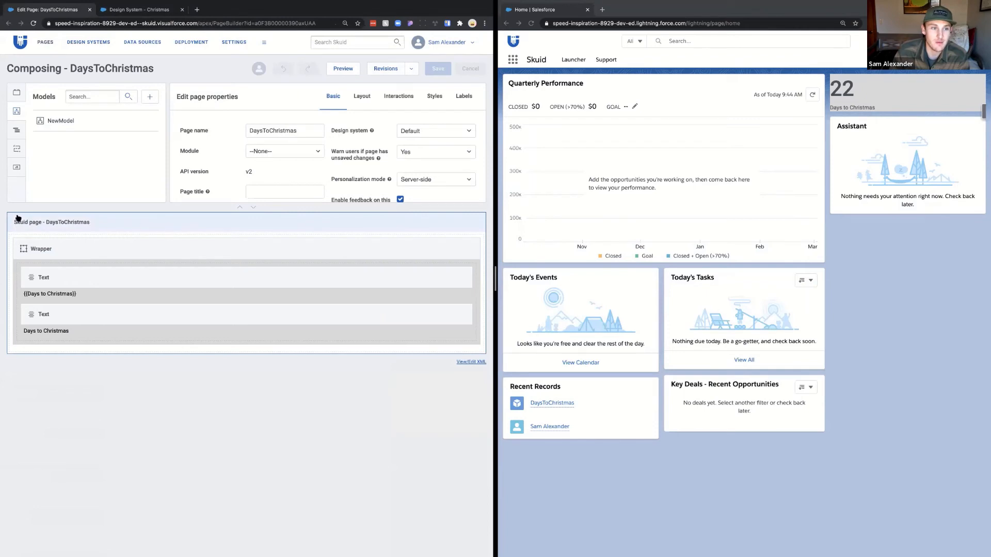
click(420, 132)
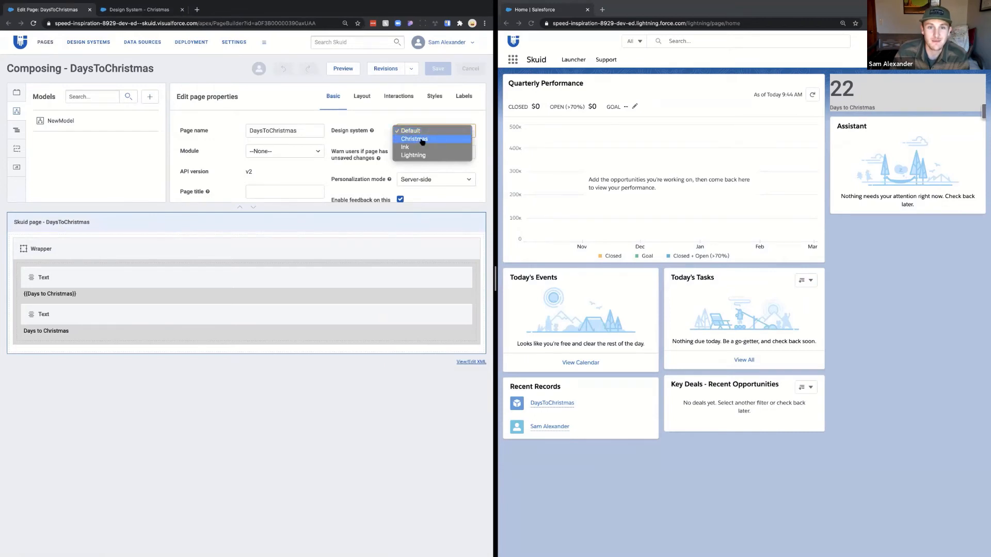
click(422, 139)
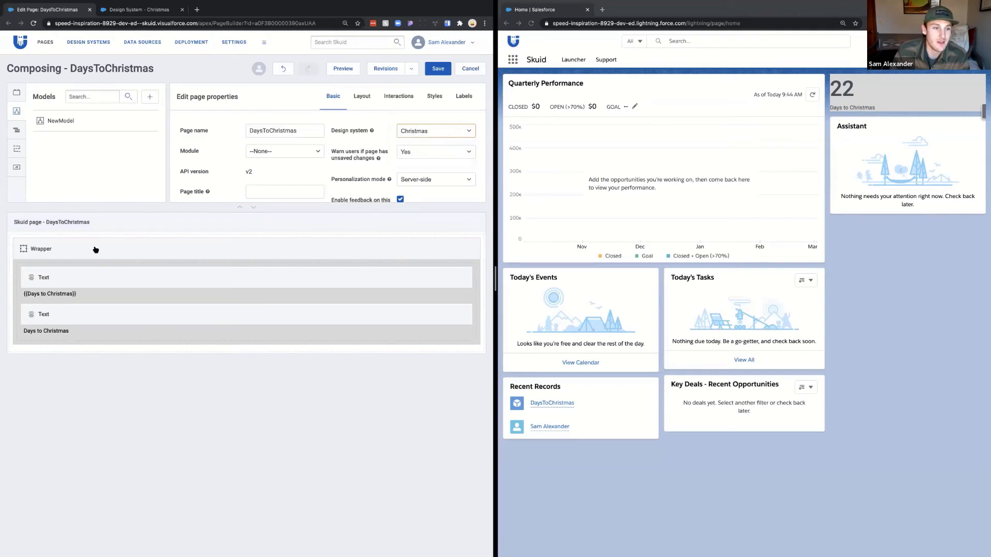
- Set the wrapper's style variant to Card and look at the Card variant in the Christmas design system before returning to the page editor
click(165, 256)
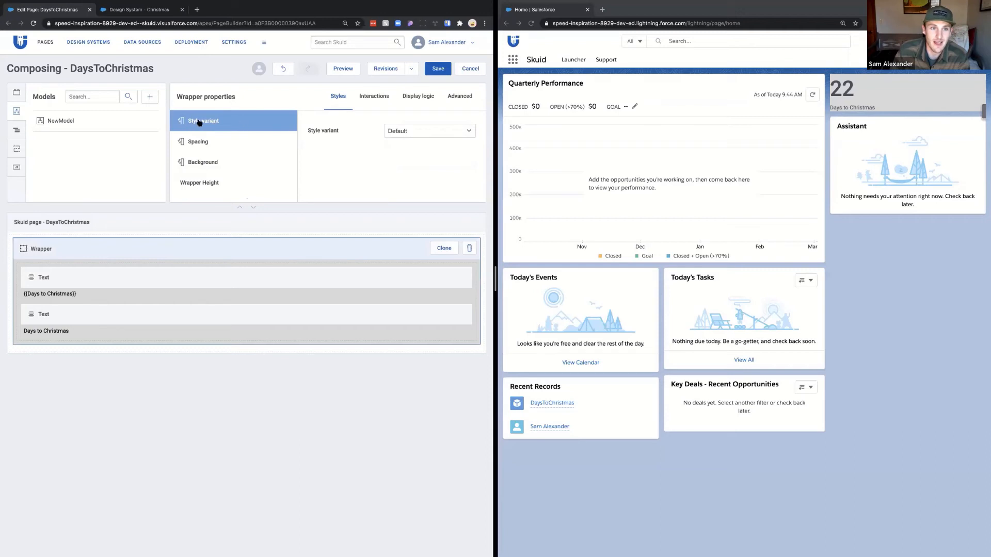
click(411, 133)
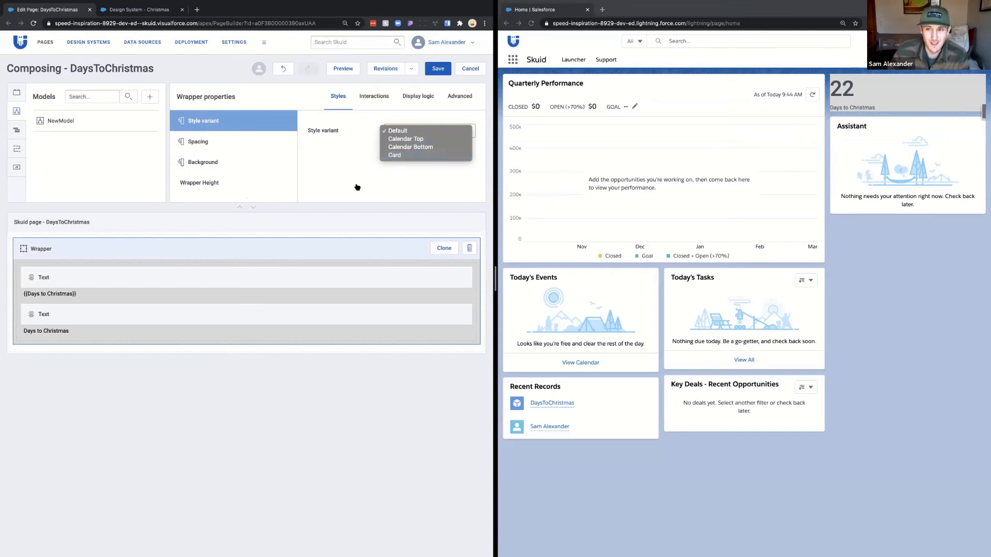
click(405, 156)
click(147, 14)
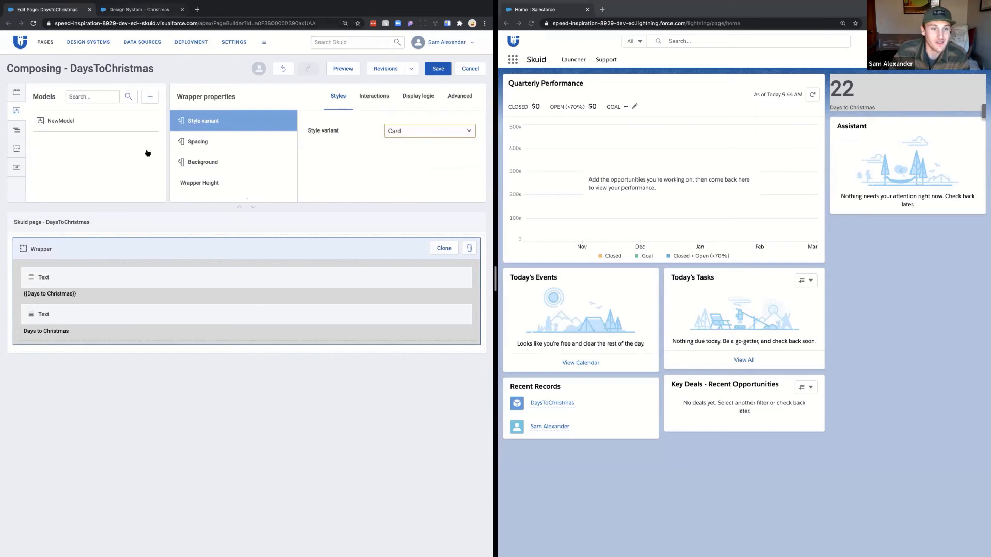
scroll(287, 276, down, 1)
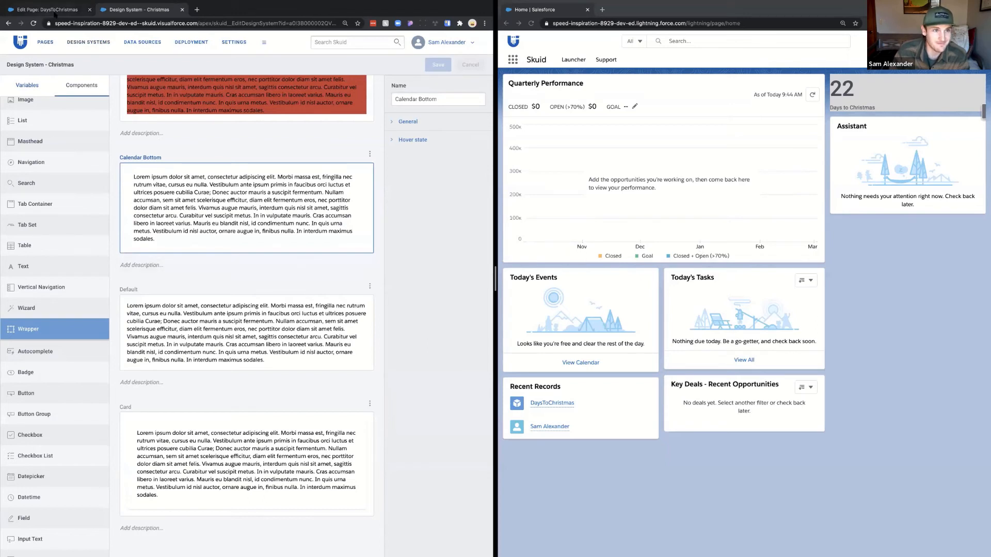
click(56, 12)
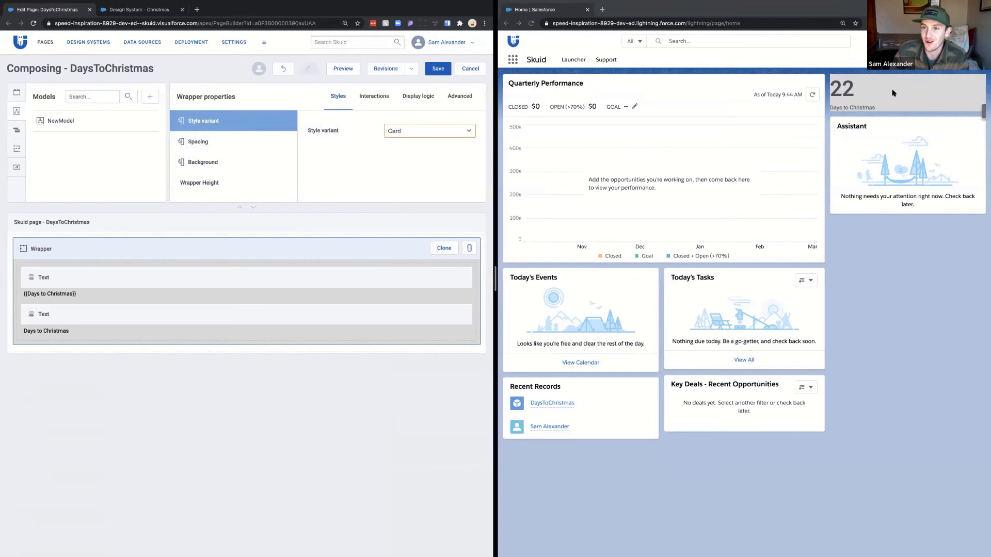
- Set the wrapper's background color to #fff
click(205, 256)
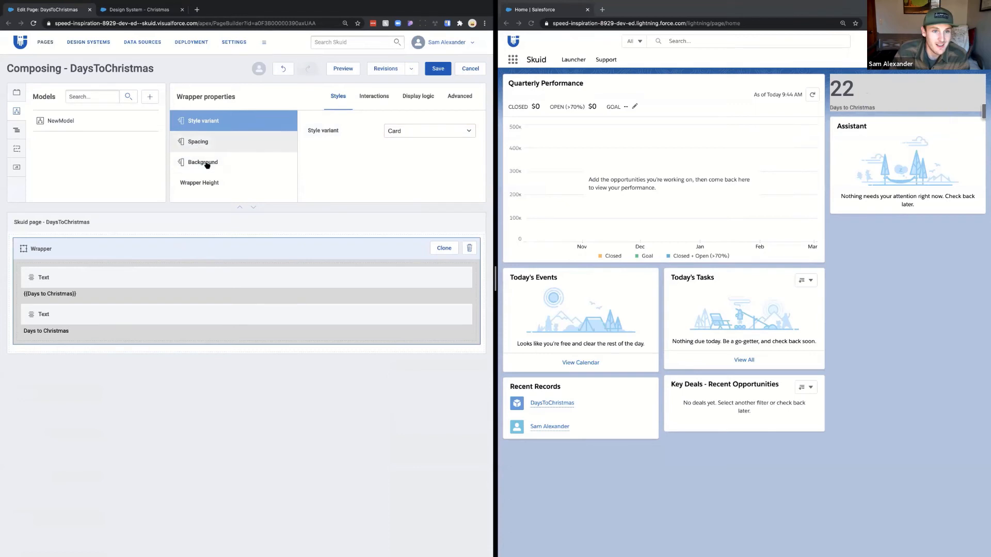
click(203, 162)
click(415, 132)
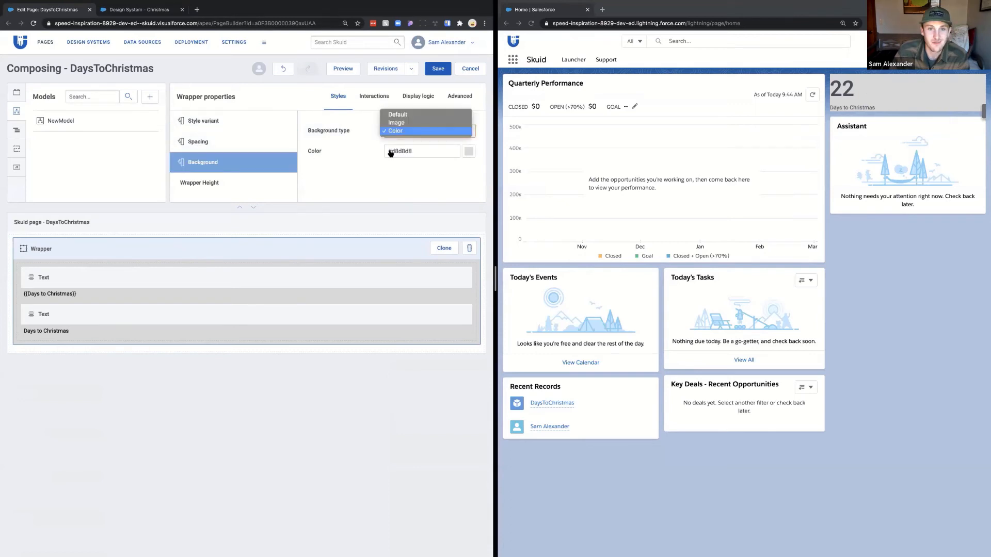
drag(391, 152, 449, 153)
text(fff)
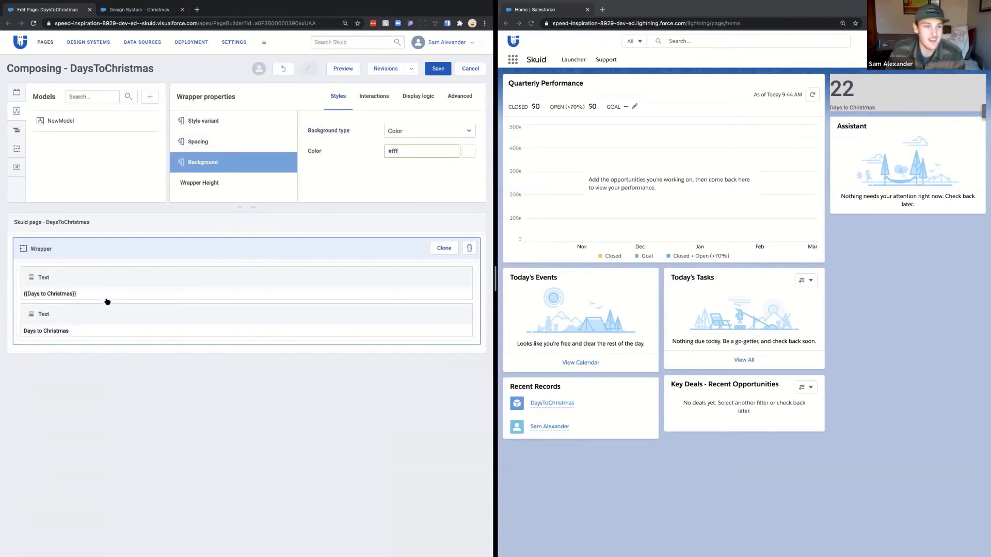
- Center the contents of both text components in the wrapper and save the page
click(77, 293)
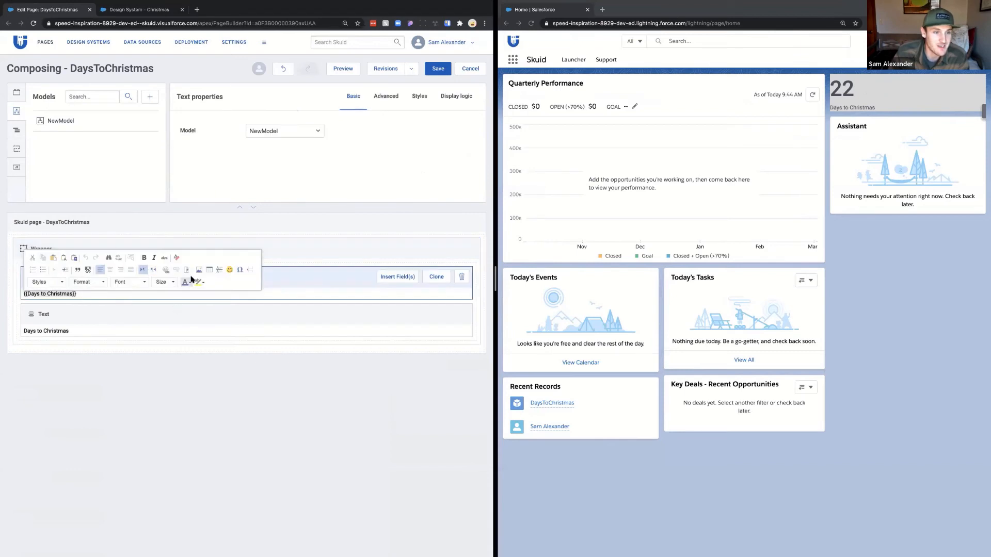
click(110, 270)
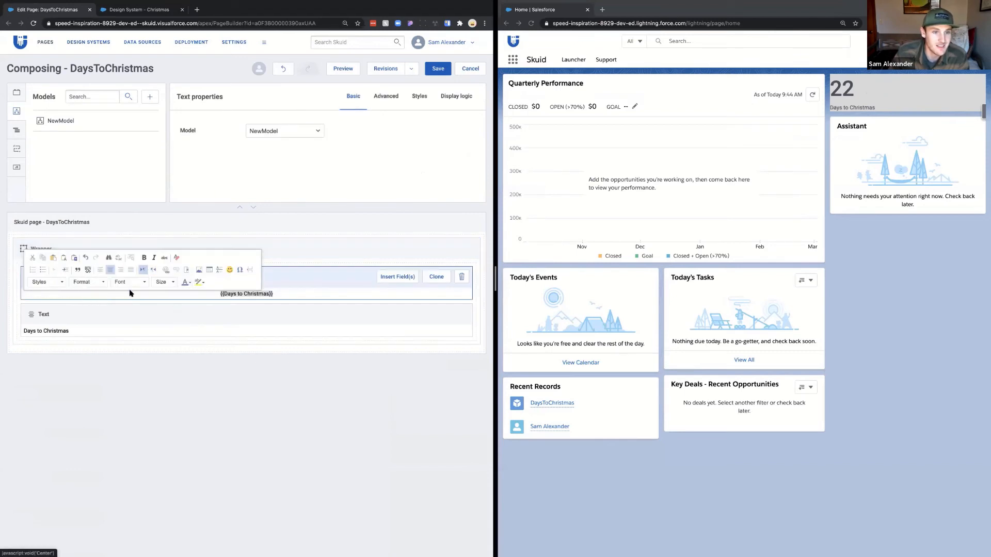
click(103, 331)
click(108, 308)
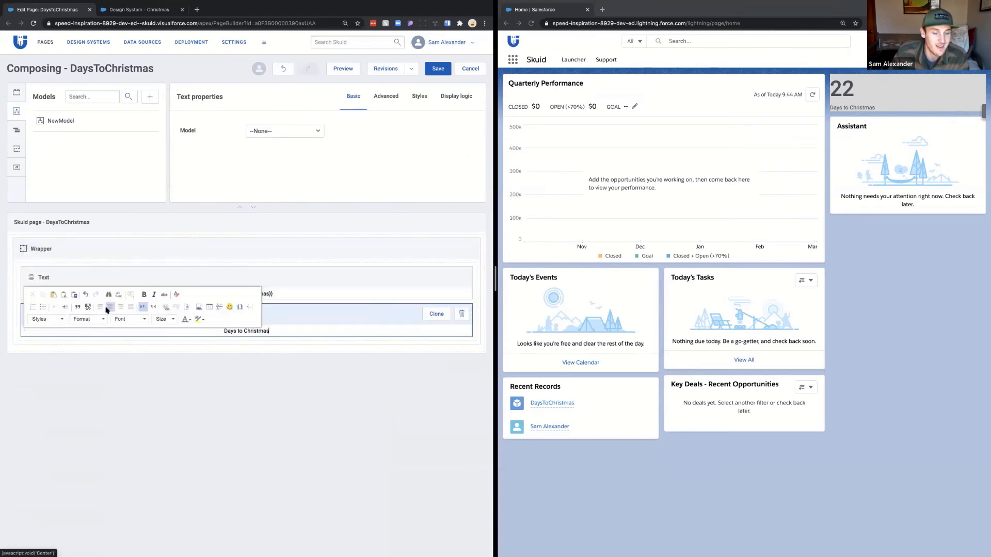
click(438, 68)
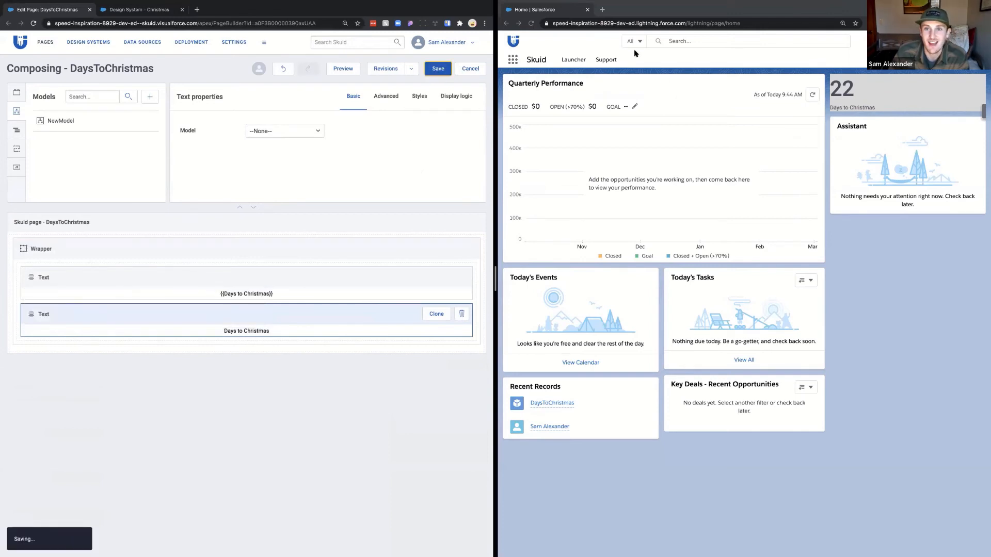
- Reload the Salesforce home page, compare the countdown card with the Figma mockup, and return to the page editor
click(531, 23)
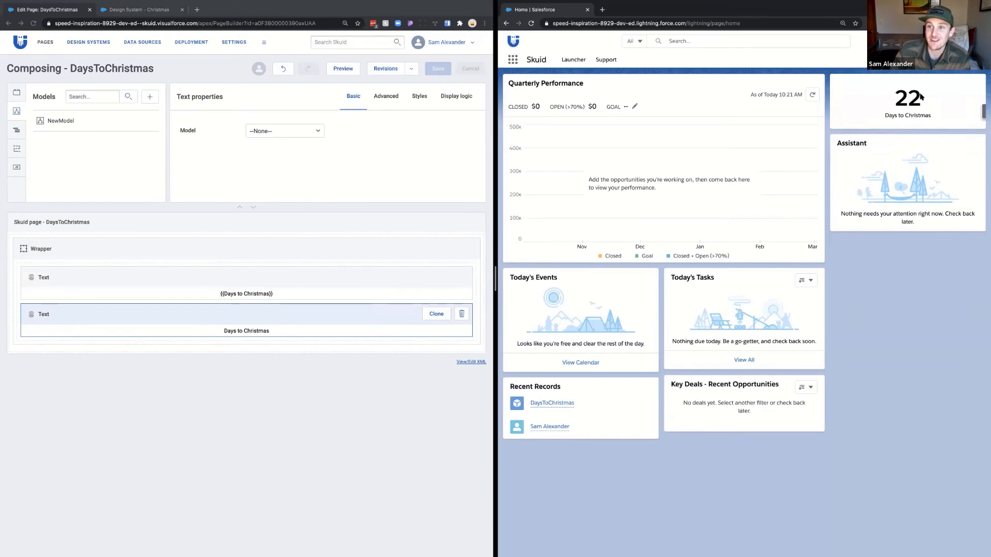
drag(921, 97, 900, 95)
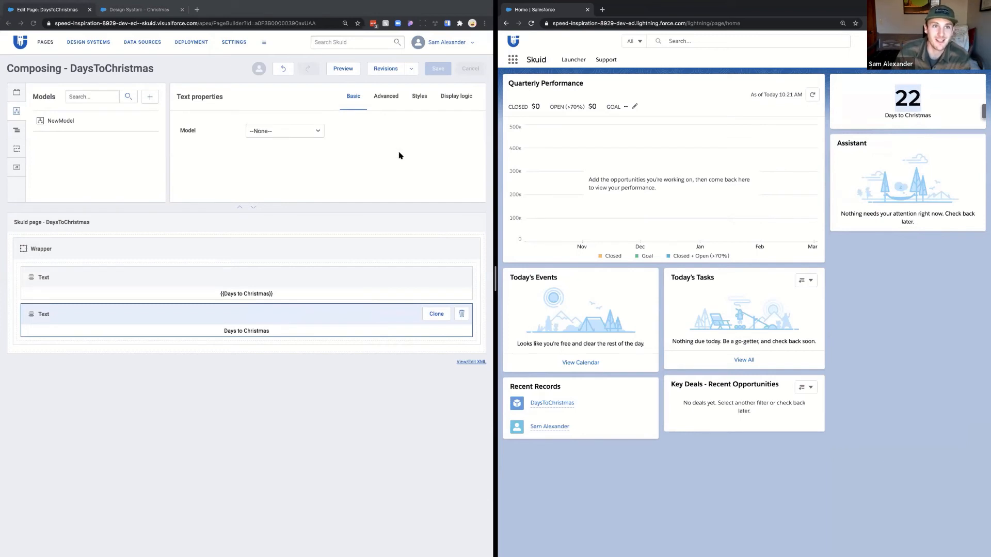
click(865, 114)
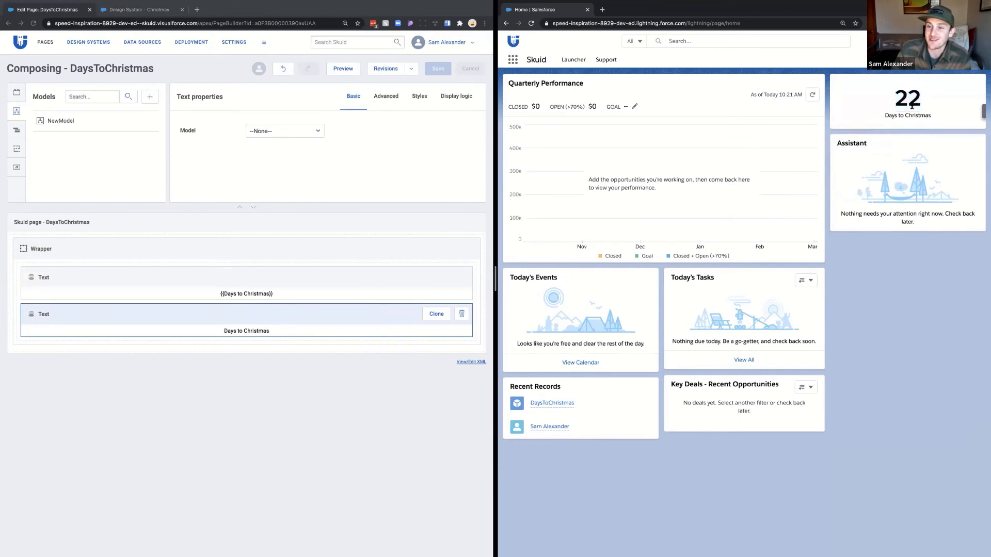
key(ctrl+Right)
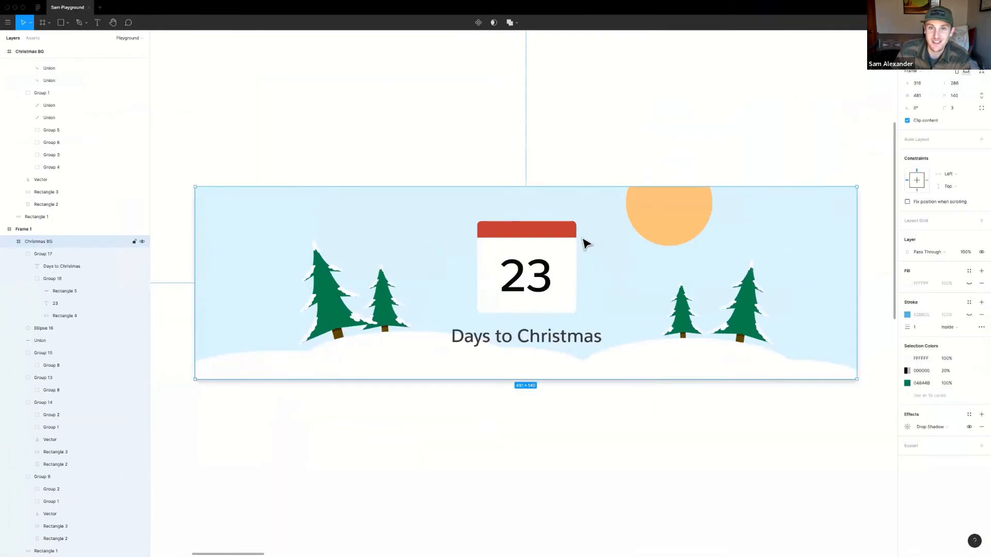
key(ctrl+Left)
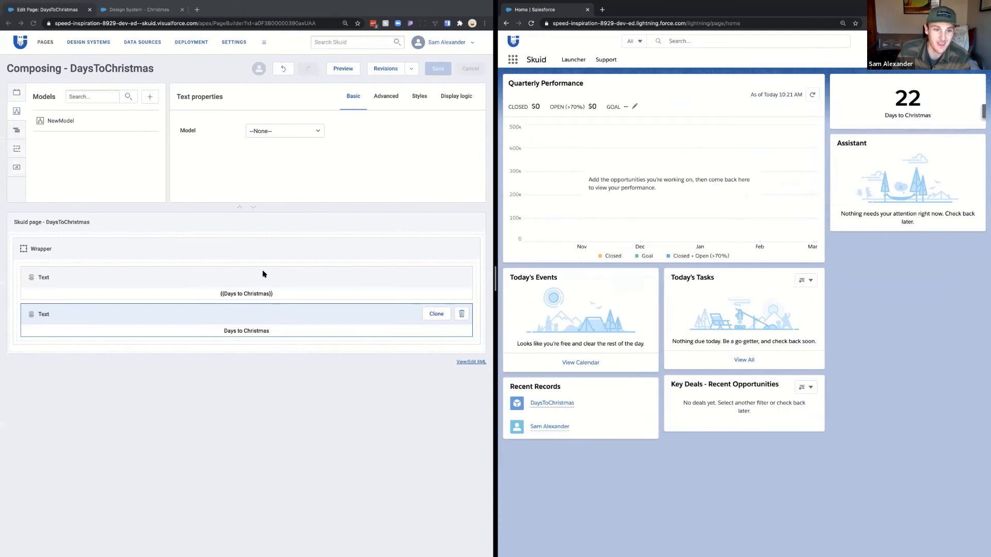
- Set the style variant of the {{Days to Christmas}} number text to Extra large
click(243, 285)
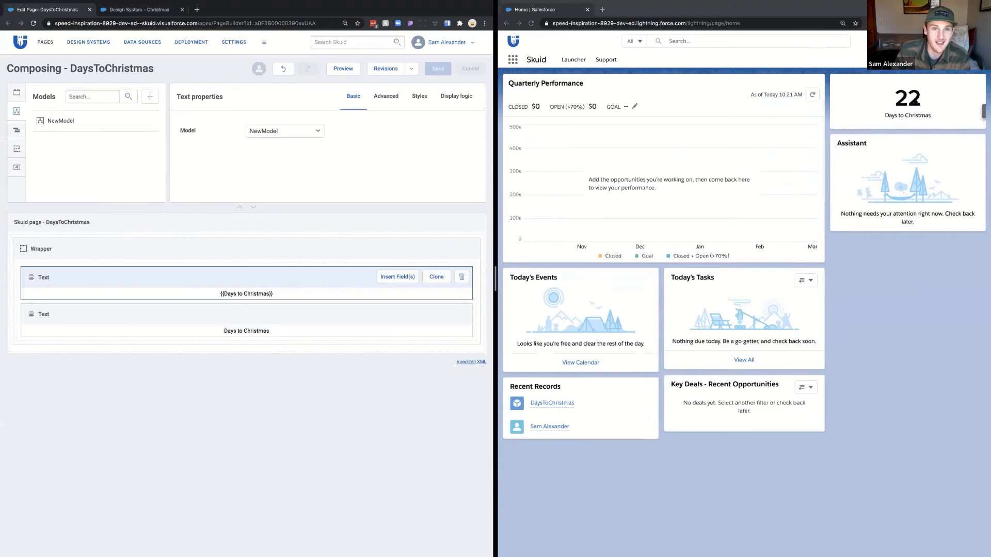
click(419, 96)
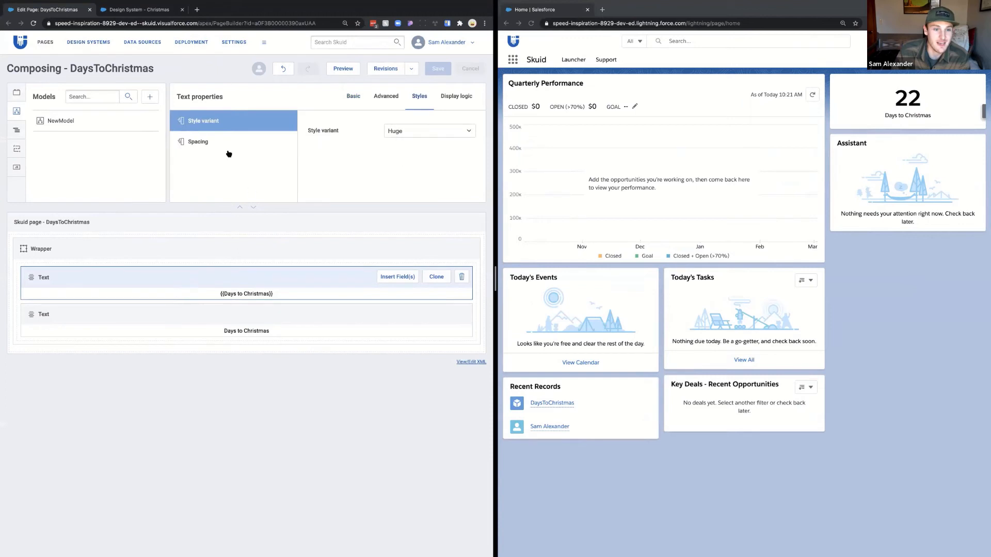
click(387, 129)
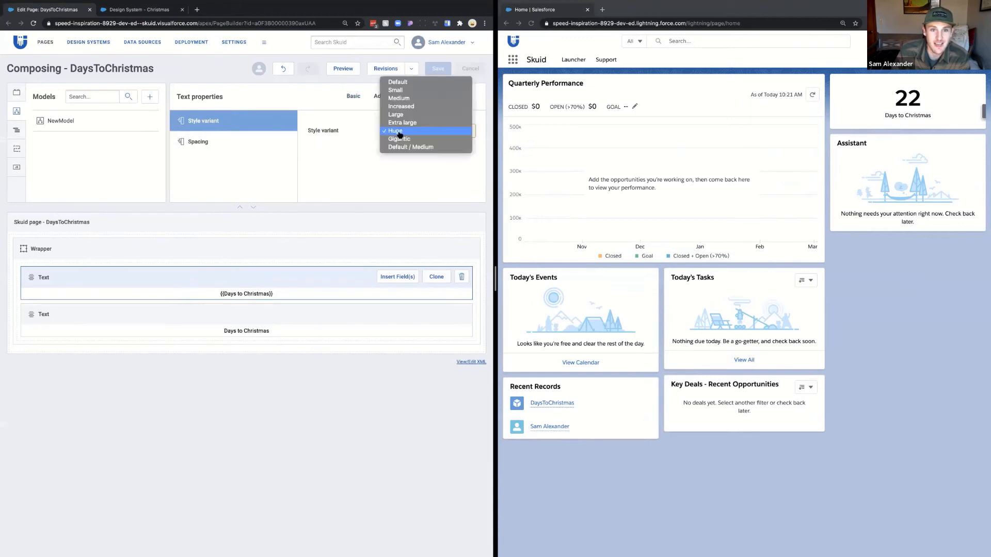
click(404, 125)
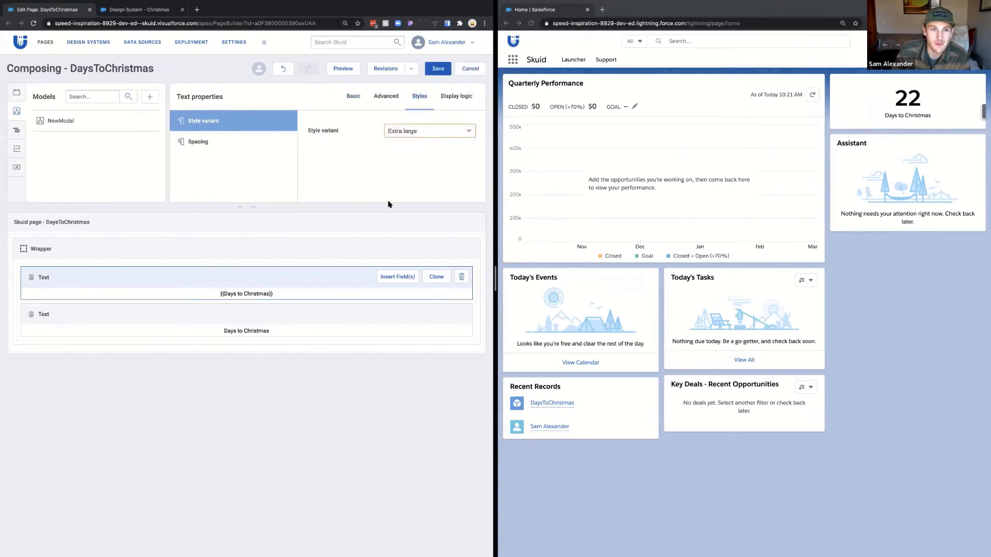
- Set the style variant of the Days to Christmas label text to Default / Medium
click(255, 317)
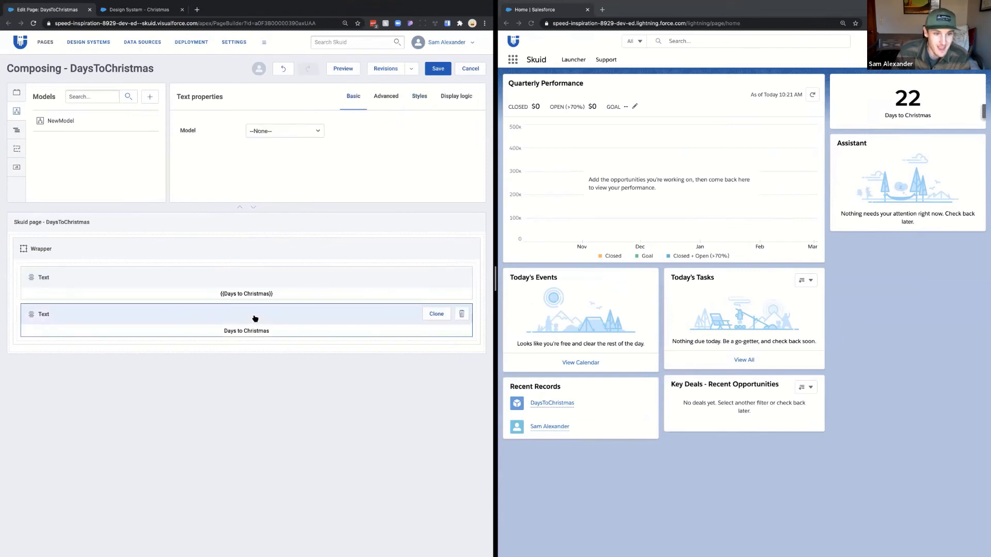
click(419, 96)
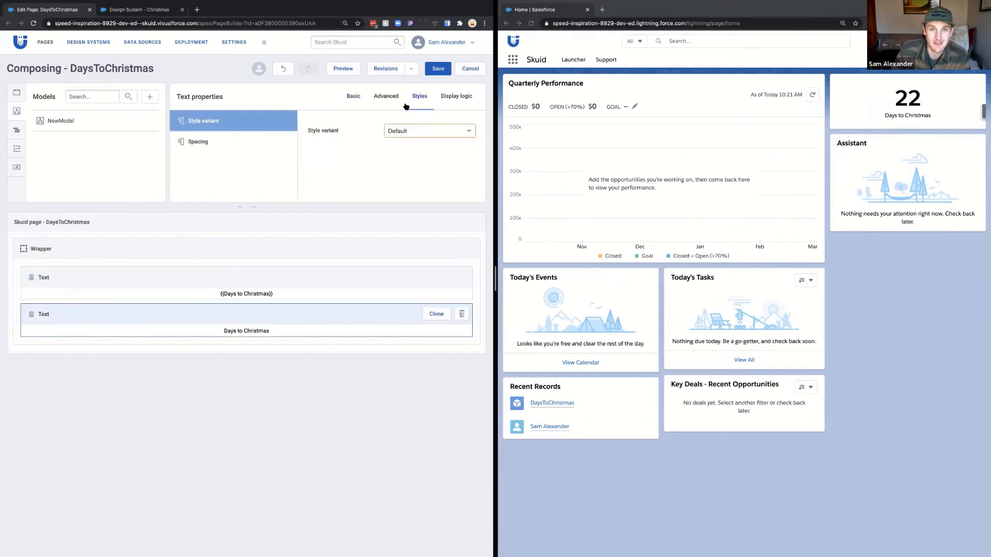
click(405, 131)
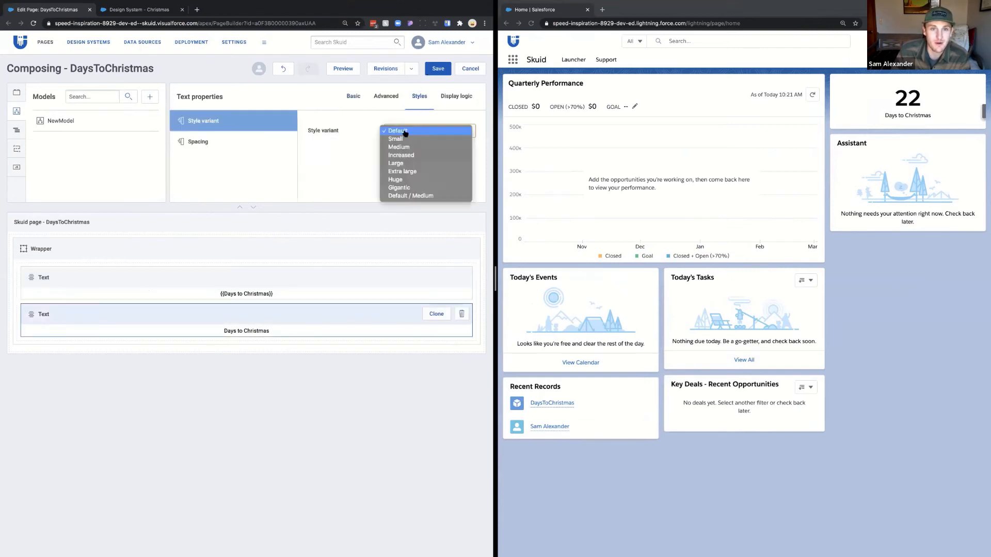
click(402, 196)
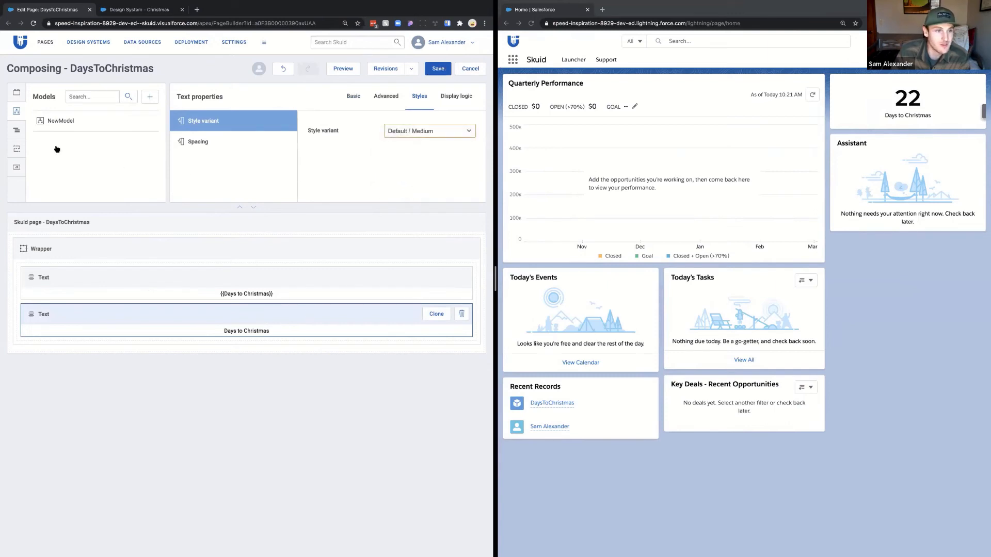
- Add two Wrapper components inside the existing wrapper, one below the other above the text components
click(16, 94)
scroll(64, 134, down, 5)
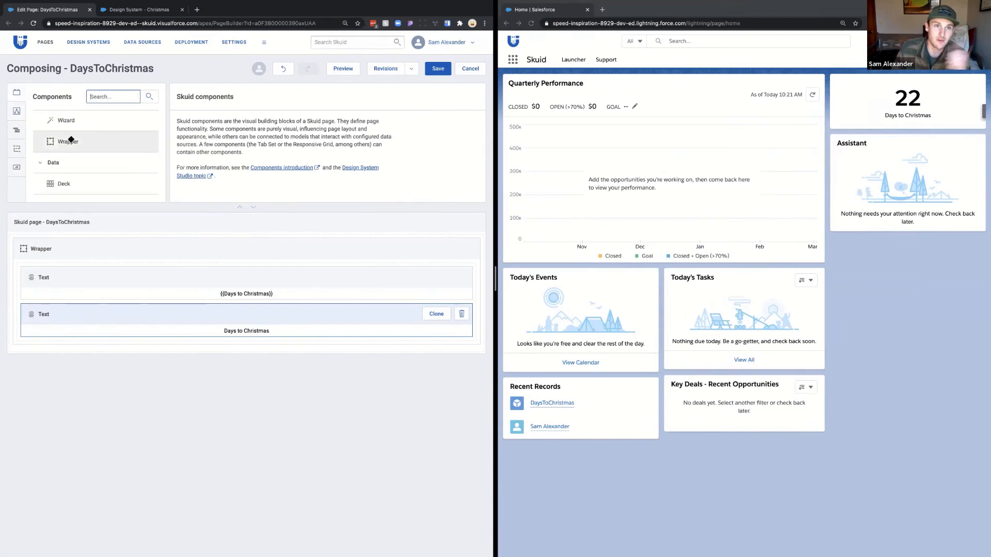
drag(71, 139, 252, 259)
drag(66, 137, 238, 314)
- Set the style variant of the first inner wrapper to Calendar Top
click(229, 279)
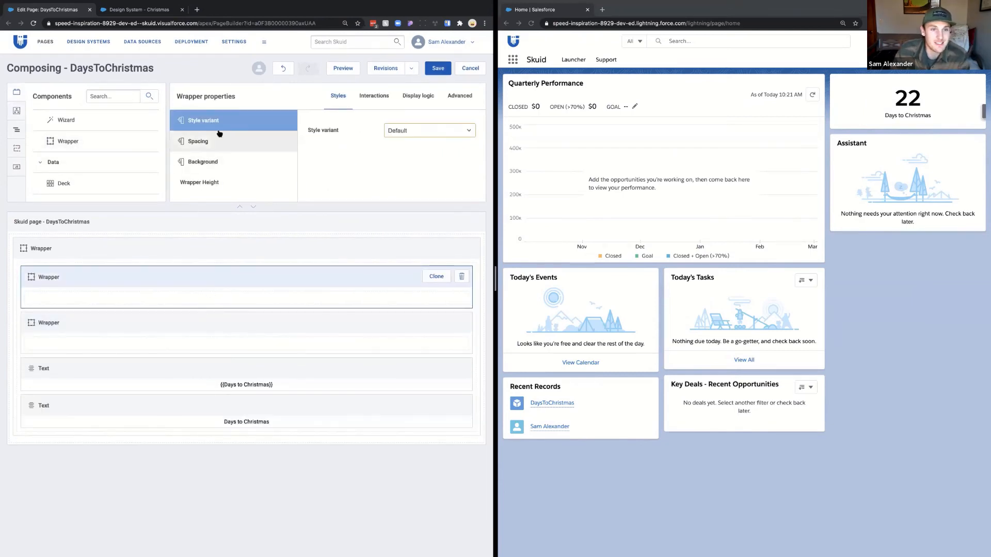
click(399, 129)
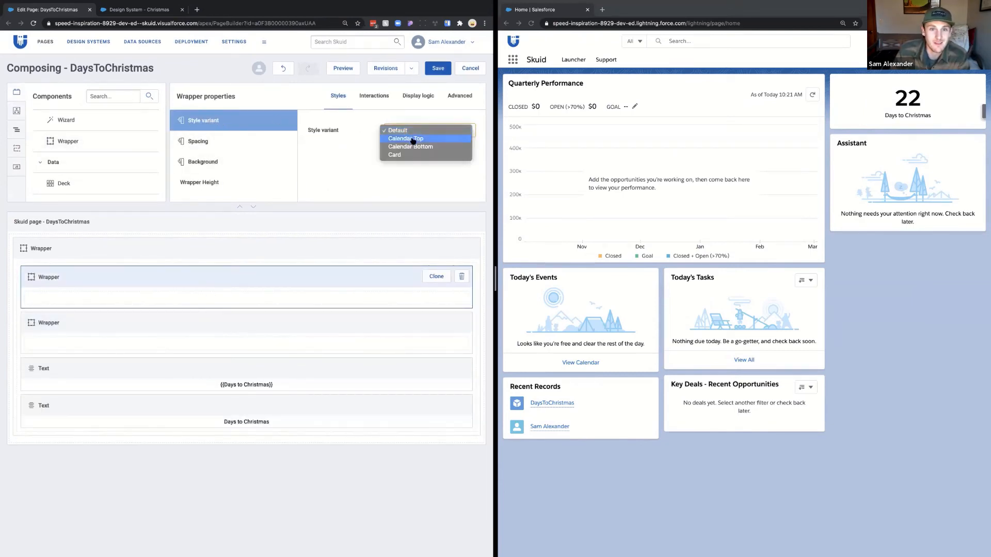
click(413, 140)
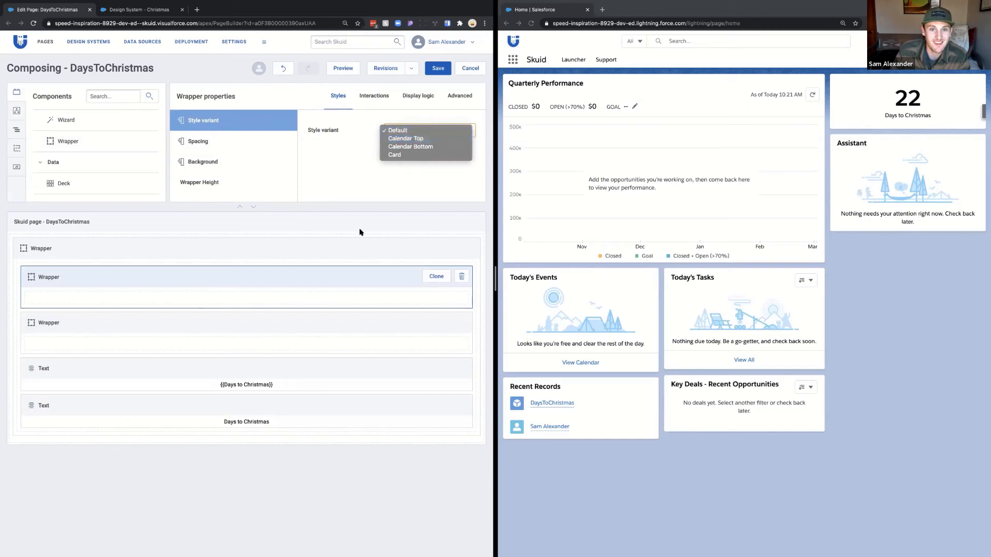
- Set the second inner wrapper's style variant to Calendar Bottom and move the {{Days to Christmas}} text into it
click(280, 320)
click(416, 135)
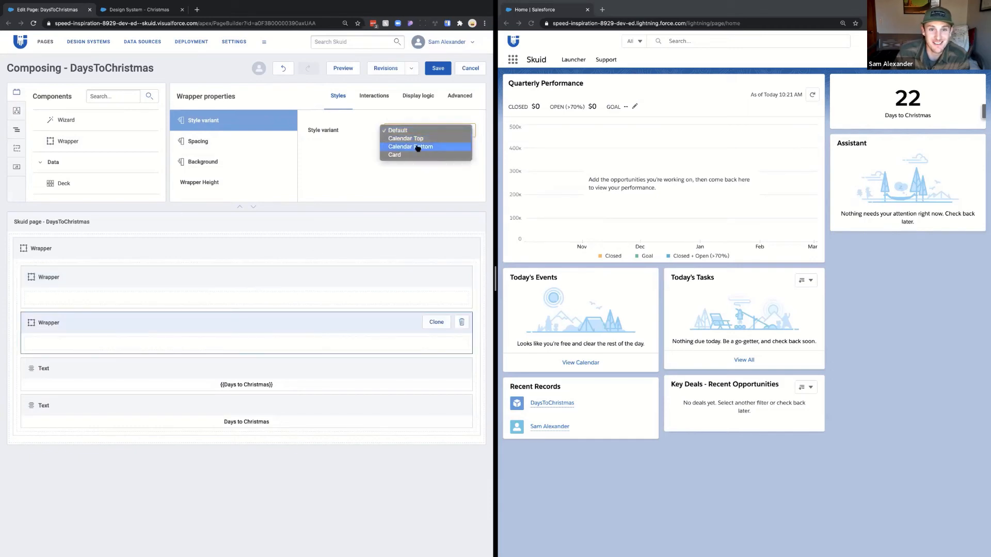
click(413, 147)
drag(241, 372, 244, 341)
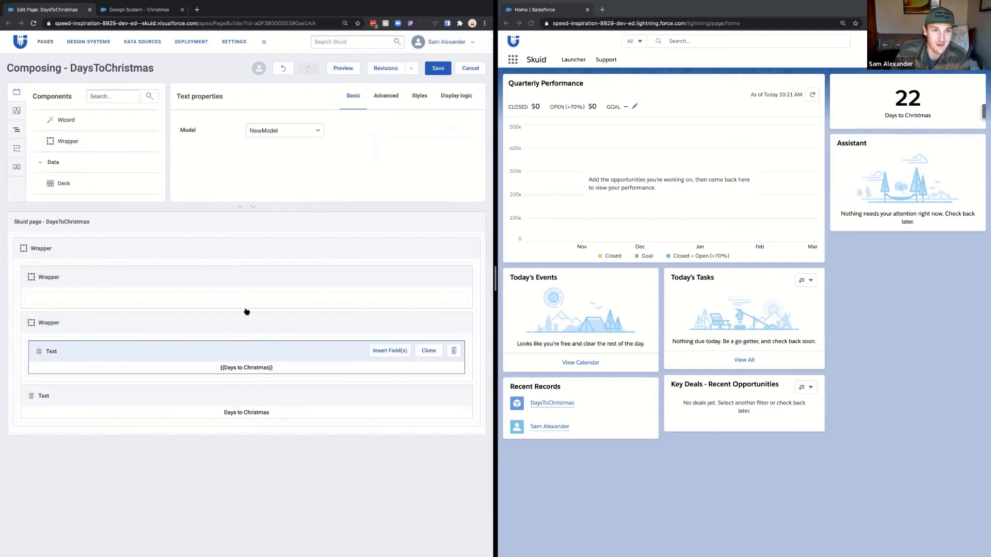
- Switch to the Figma mockup and inspect the size of the calendar's red header bar
key(ctrl+Right)
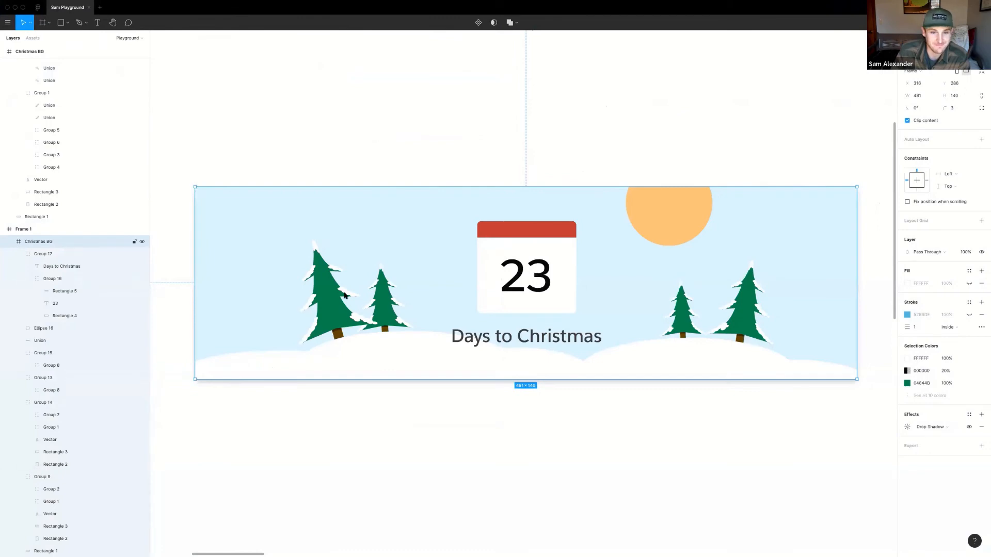
key(ctrl+Left)
key(ctrl+Right)
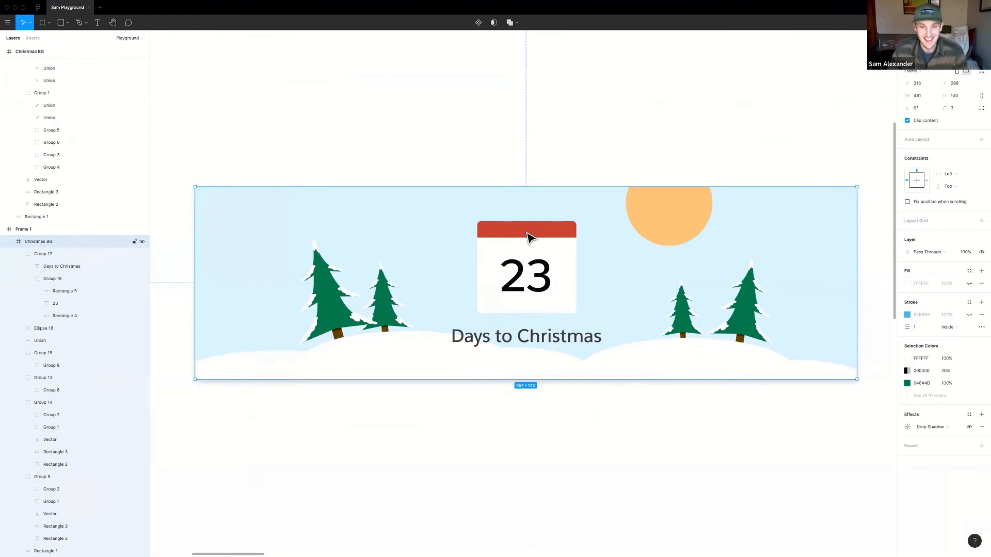
super+click(530, 236)
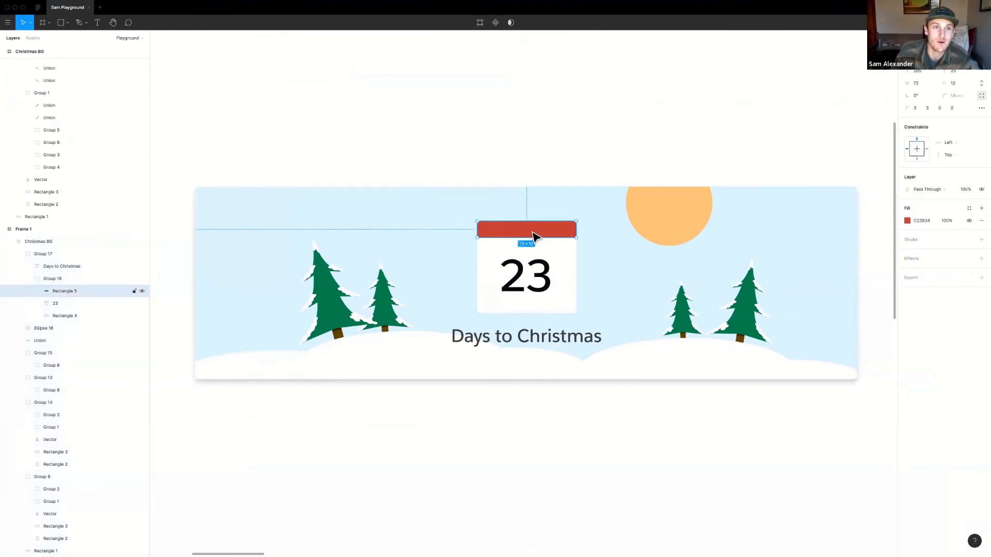
key(ctrl+Left)
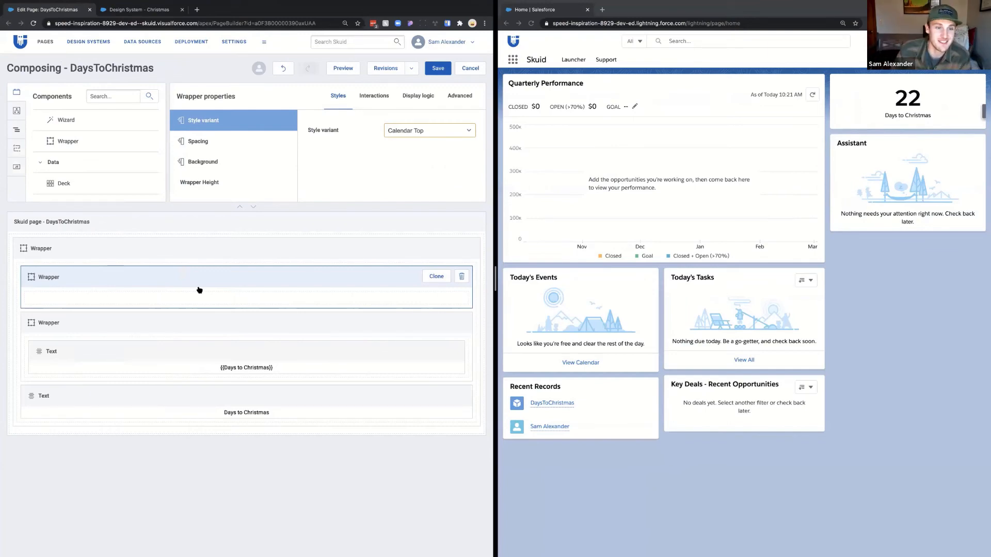
- Give the Calendar Top wrapper a fixed custom height of 12px, save the page and reload the Salesforce home page
click(218, 185)
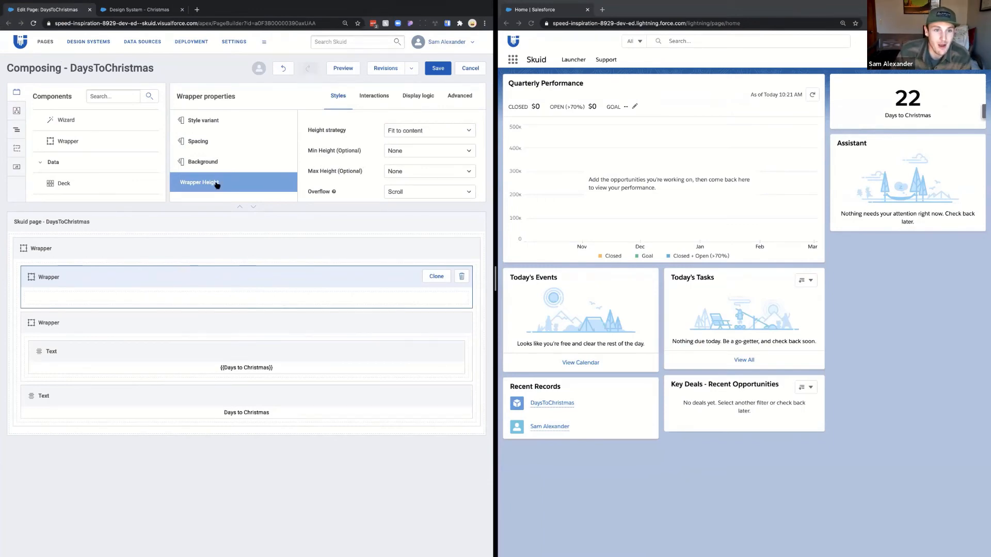
click(419, 132)
click(417, 140)
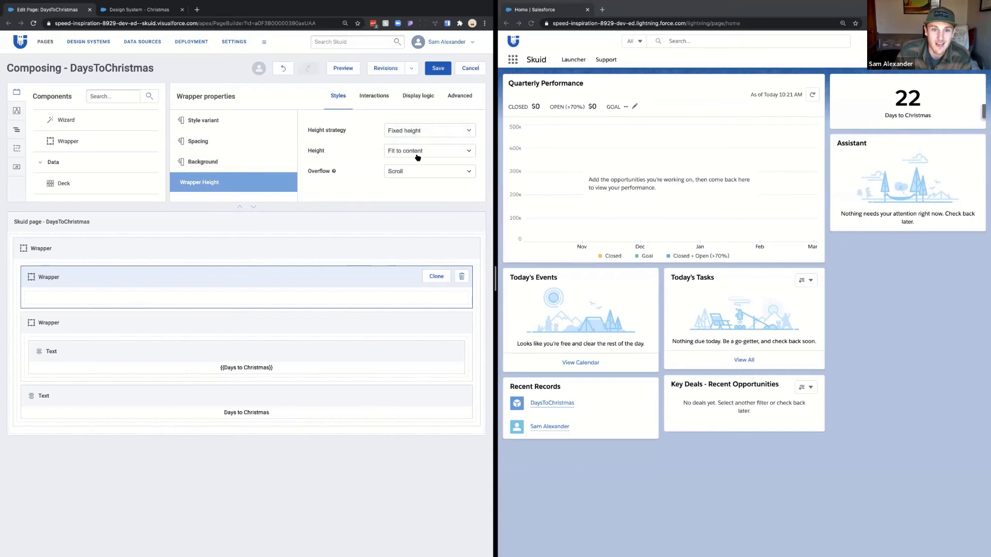
click(418, 150)
click(411, 182)
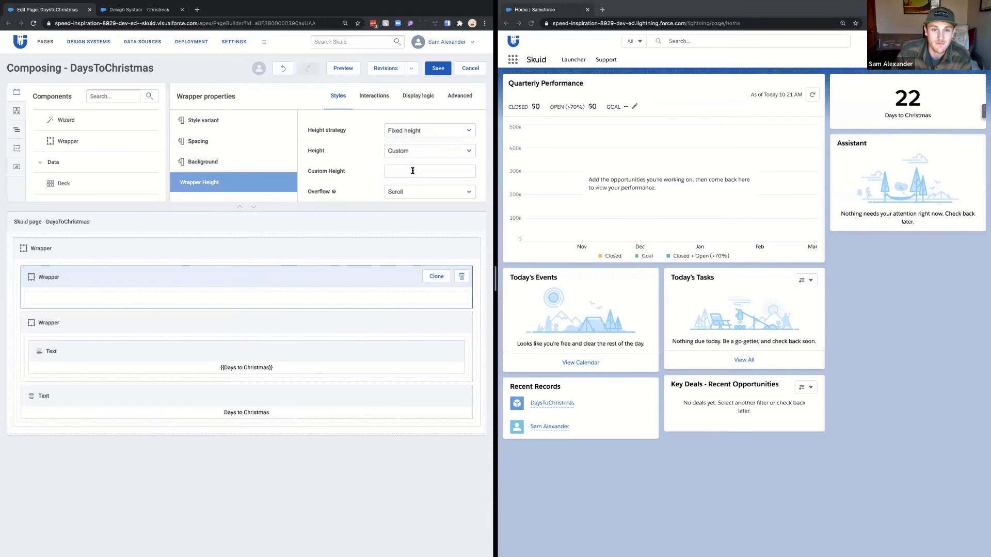
click(412, 170)
text(12px)
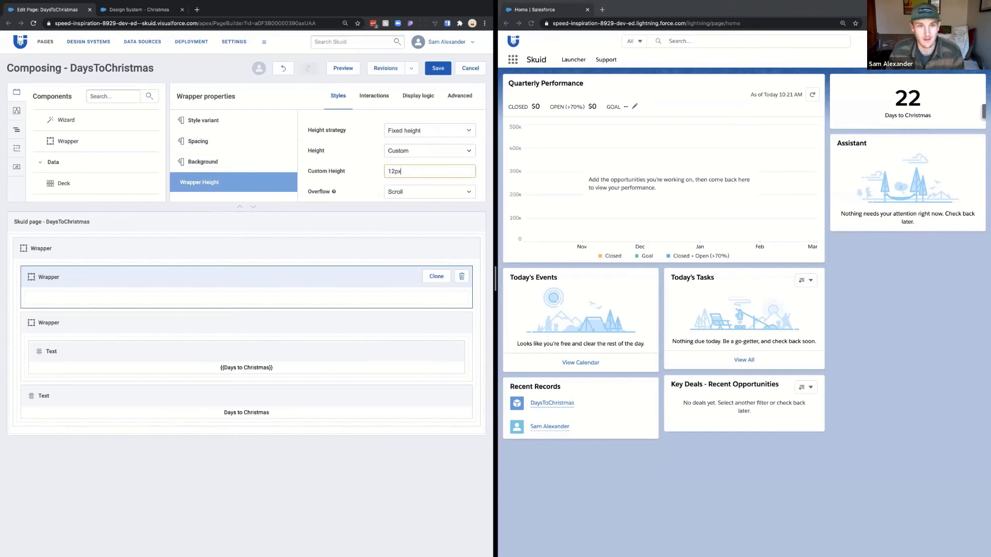
click(438, 68)
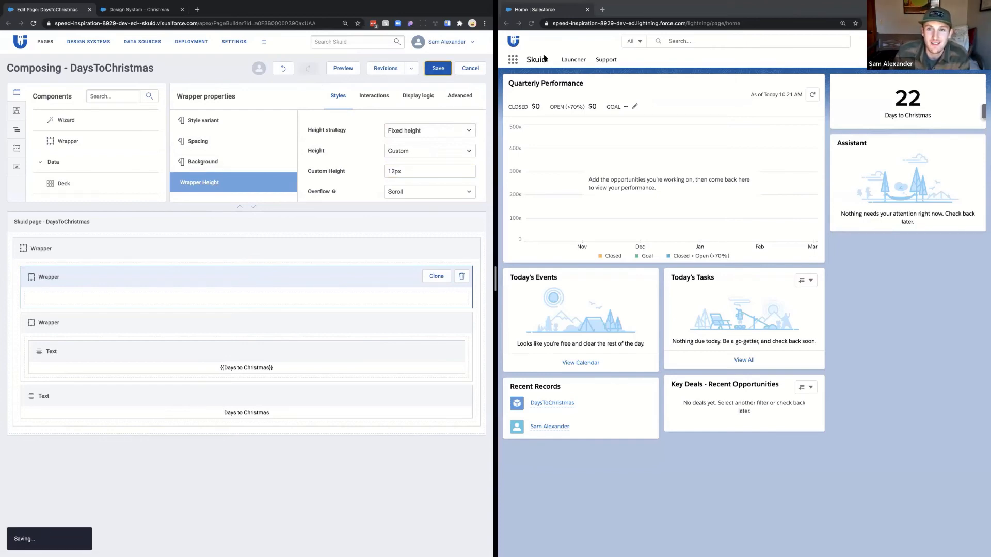
click(531, 23)
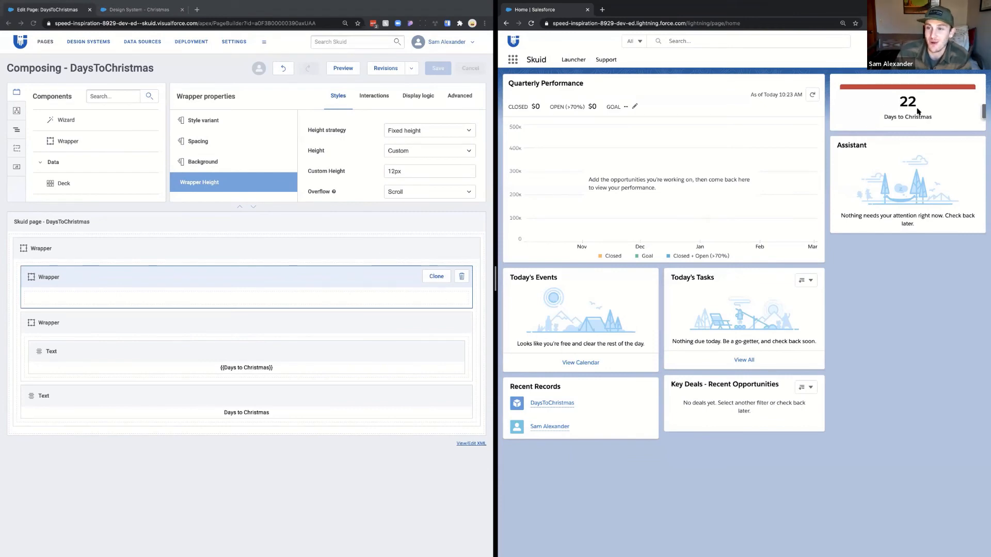
- Add a Responsive Grid with three divisions inside the outer wrapper, above the two calendar wrappers
scroll(64, 147, down, 5)
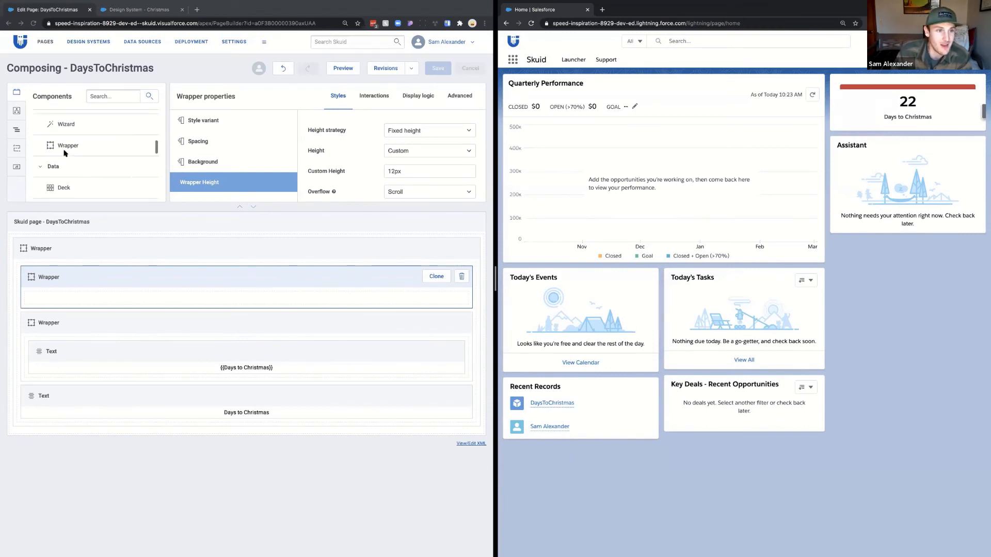
scroll(64, 153, up, 1)
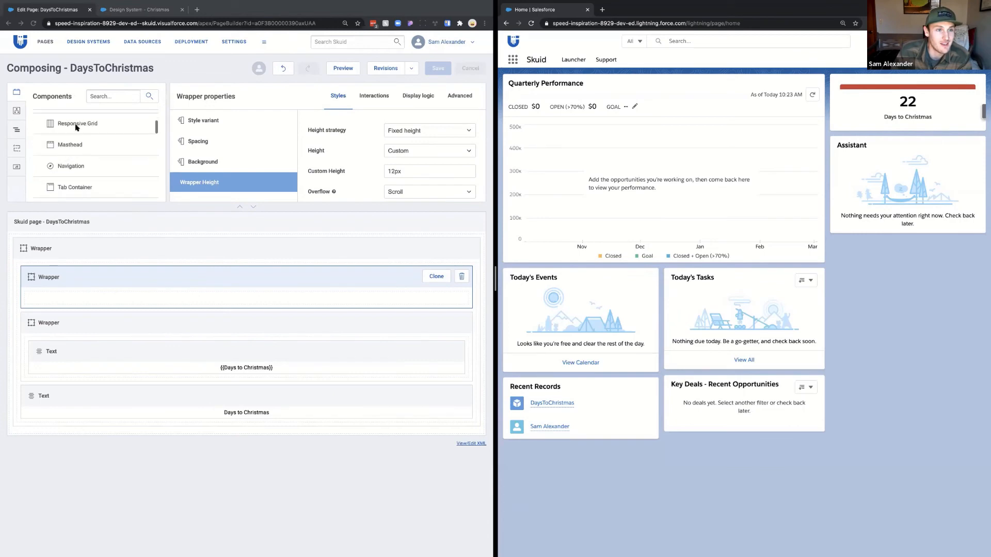
drag(92, 124, 222, 256)
drag(98, 124, 254, 269)
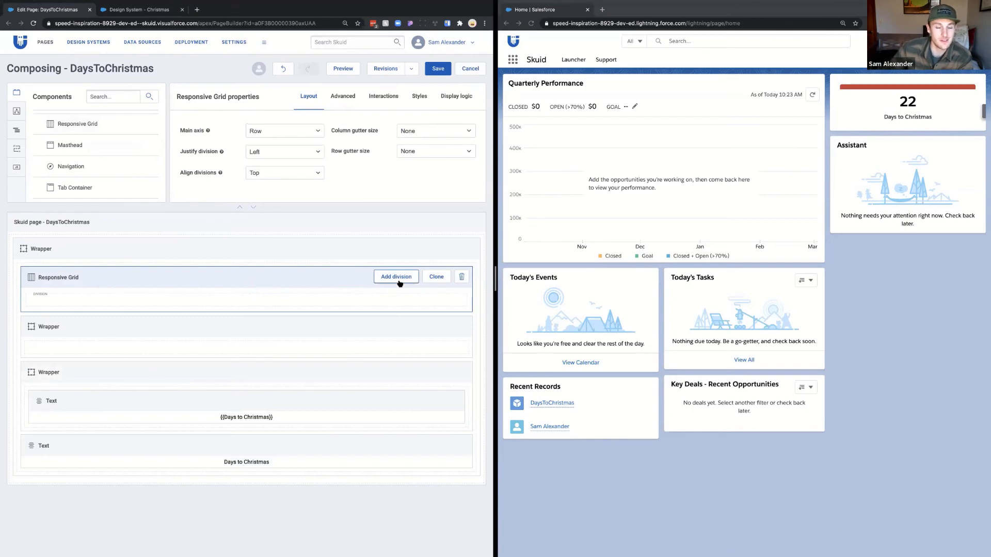
click(397, 278)
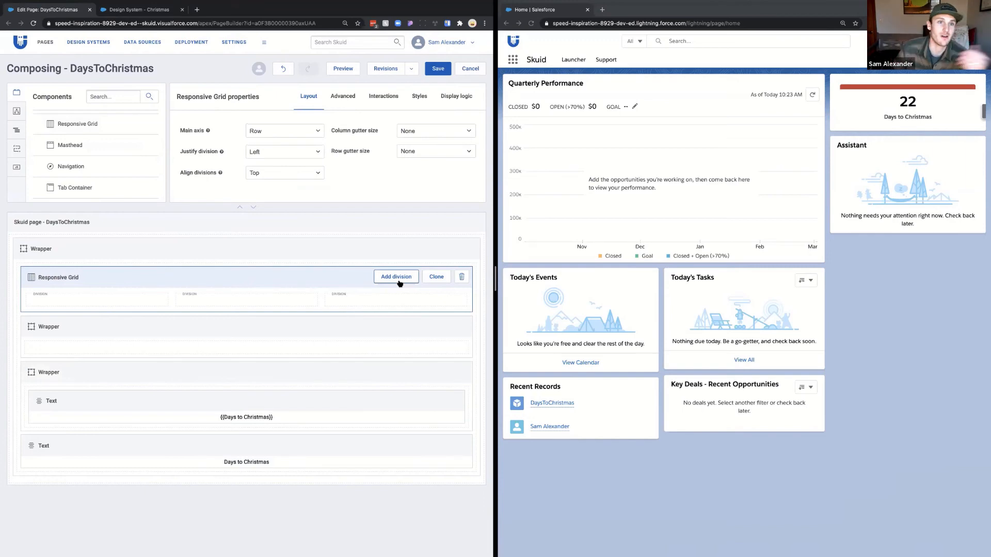
- Move both calendar wrappers into the grid's middle division, one below the other, and save and check the page on Salesforce home
drag(241, 330, 264, 320)
drag(247, 370, 249, 342)
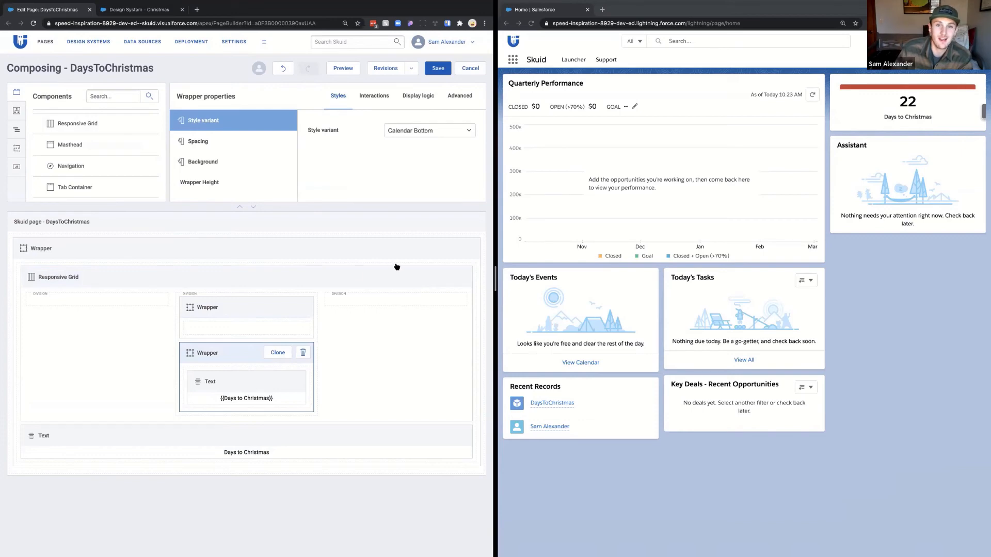
click(447, 70)
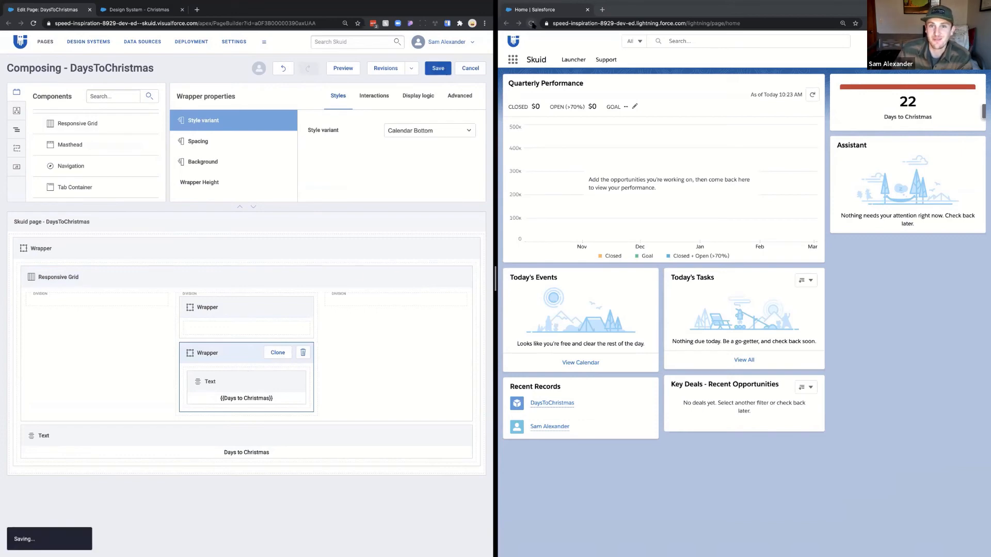
click(531, 24)
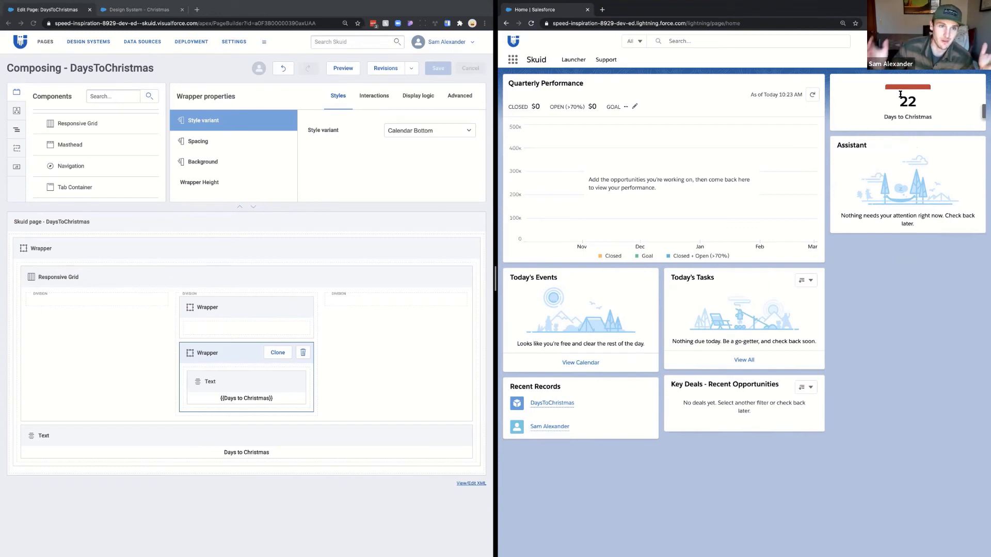
- Set the middle division's flex ratio to 0 and clear its minimum width, saving the page and reloading Salesforce home
click(237, 295)
click(257, 131)
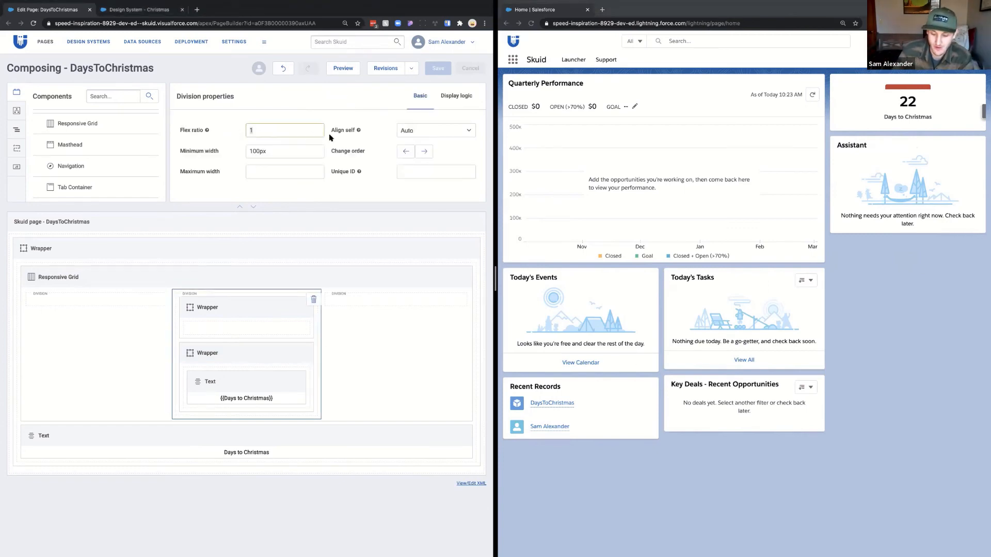
text(0)
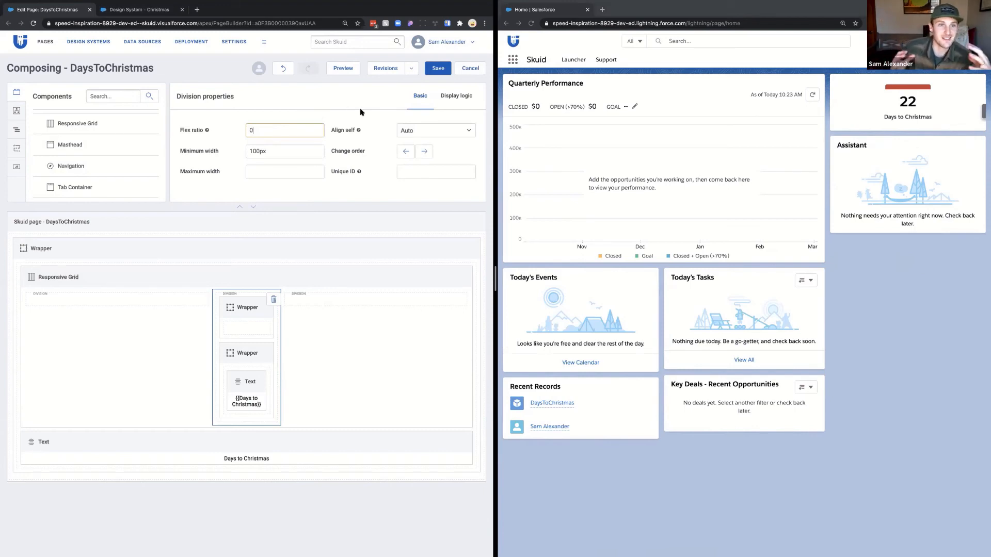
drag(267, 151, 240, 154)
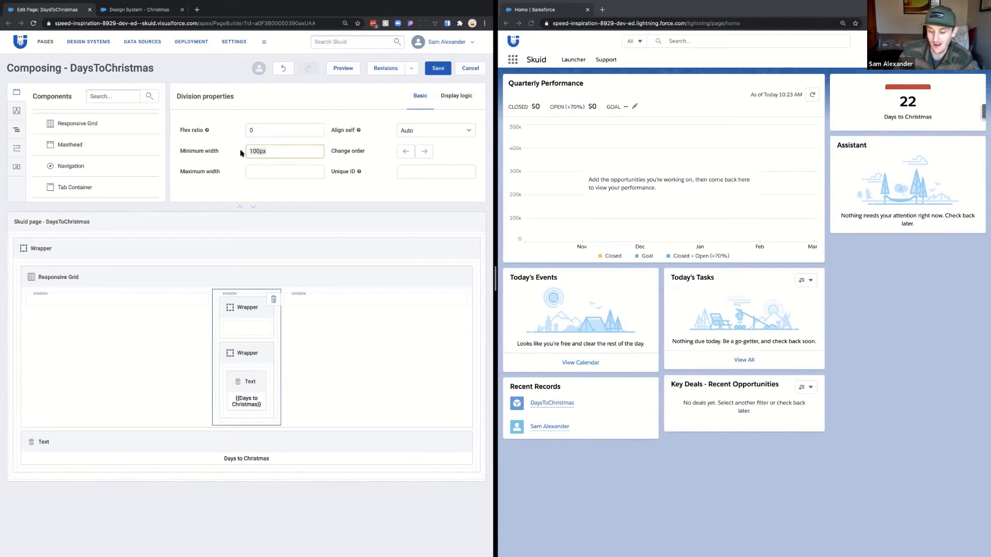
key(BackSpace)
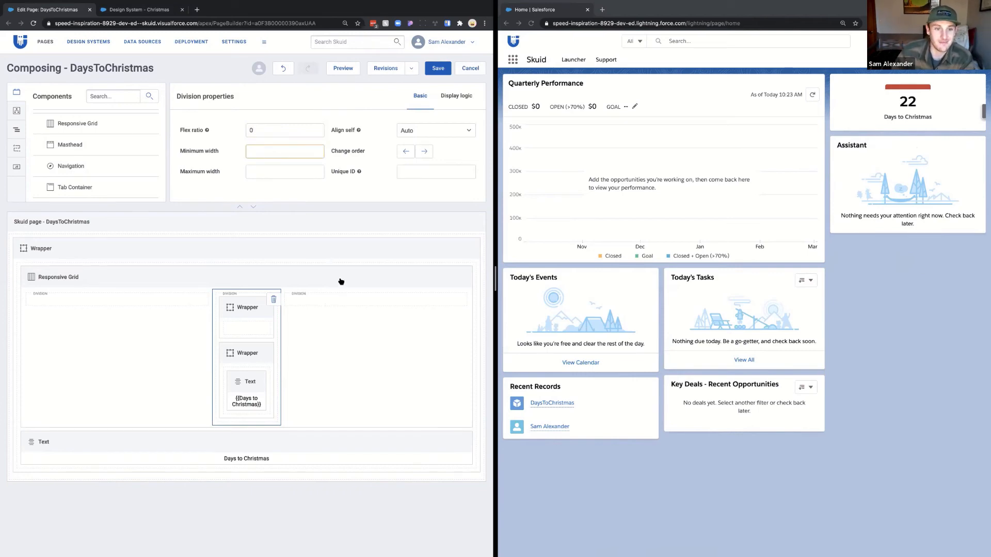
click(439, 72)
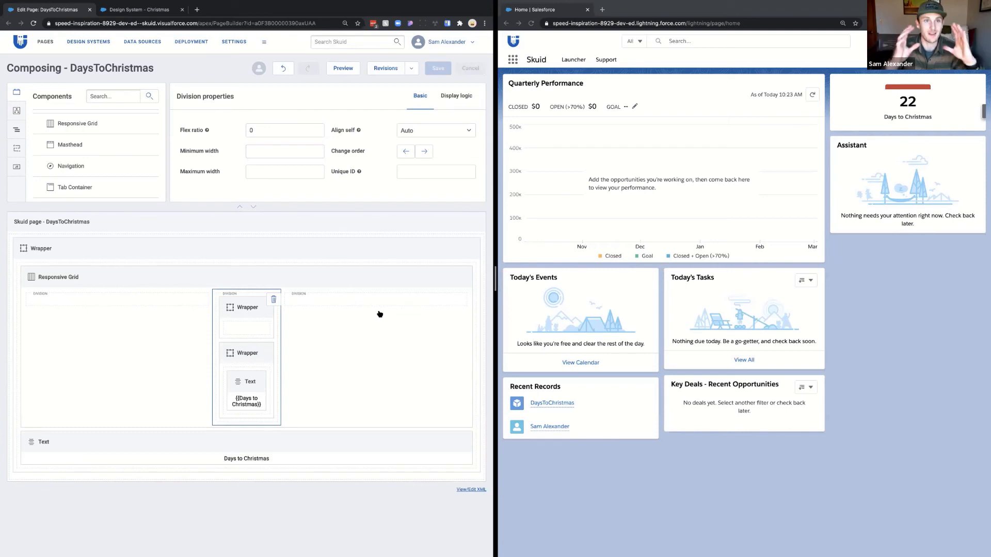
click(531, 23)
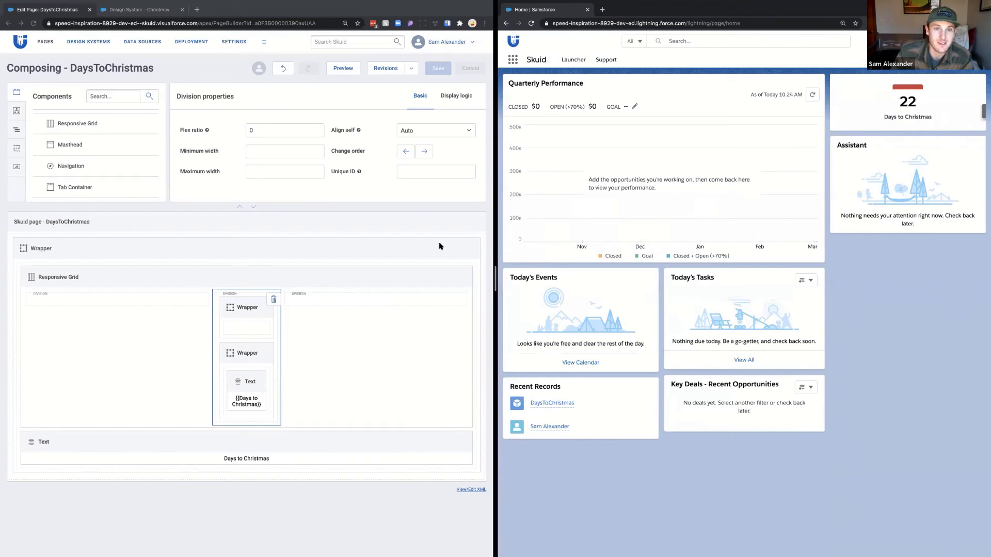
- Compare the label spacing with the Figma mockup and set the Days to Christmas label's top margin to Small (8px)
key(ctrl+Right)
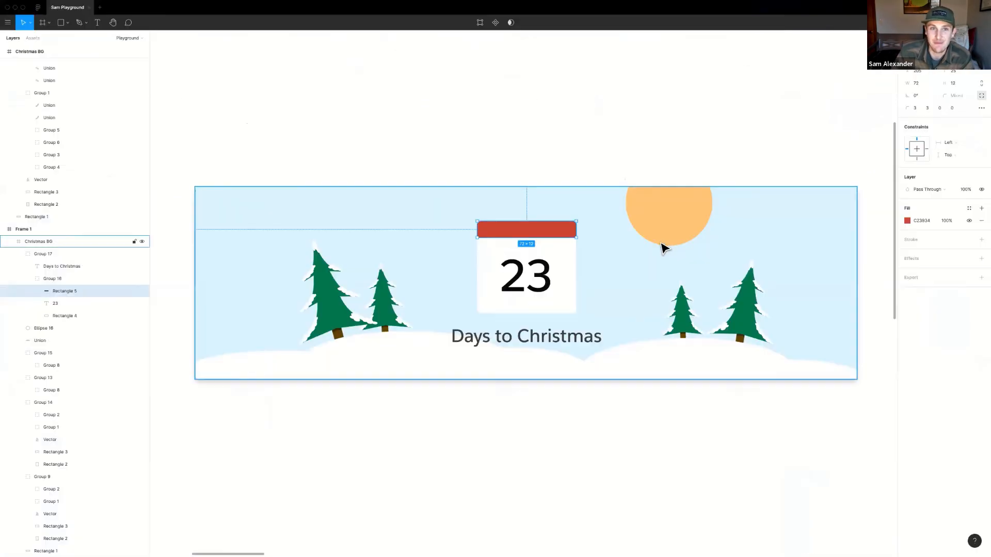
key(ctrl+Left)
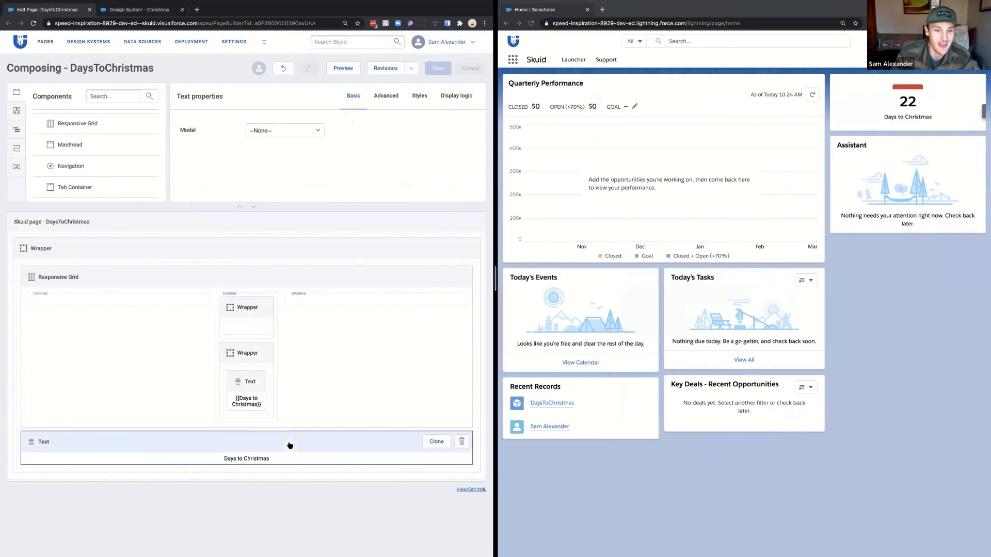
key(ctrl+Right)
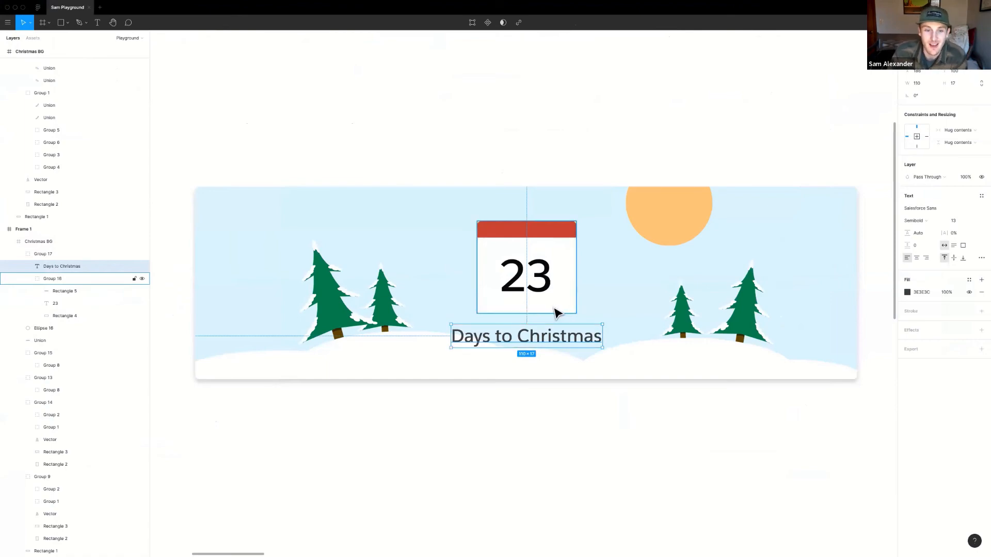
key(ctrl+Left)
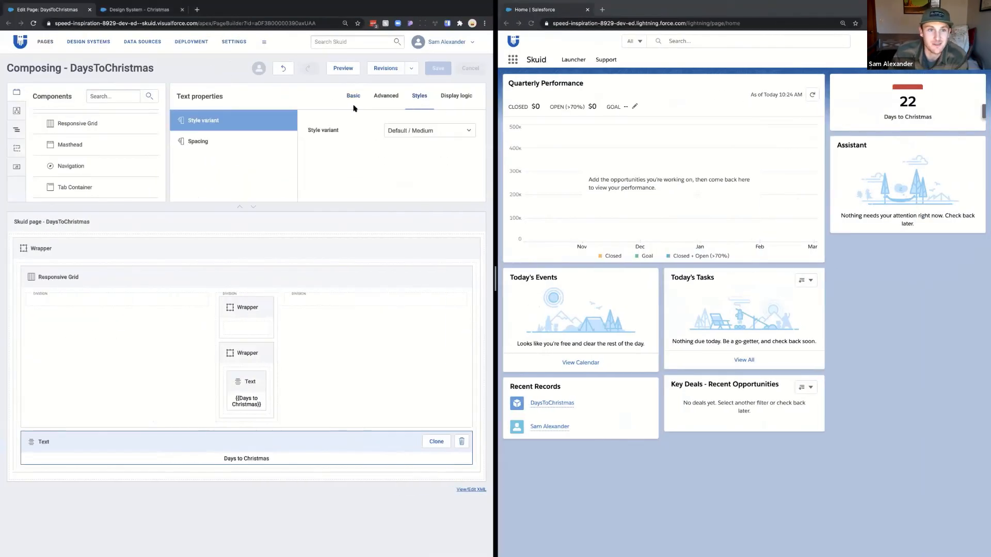
click(217, 143)
click(417, 130)
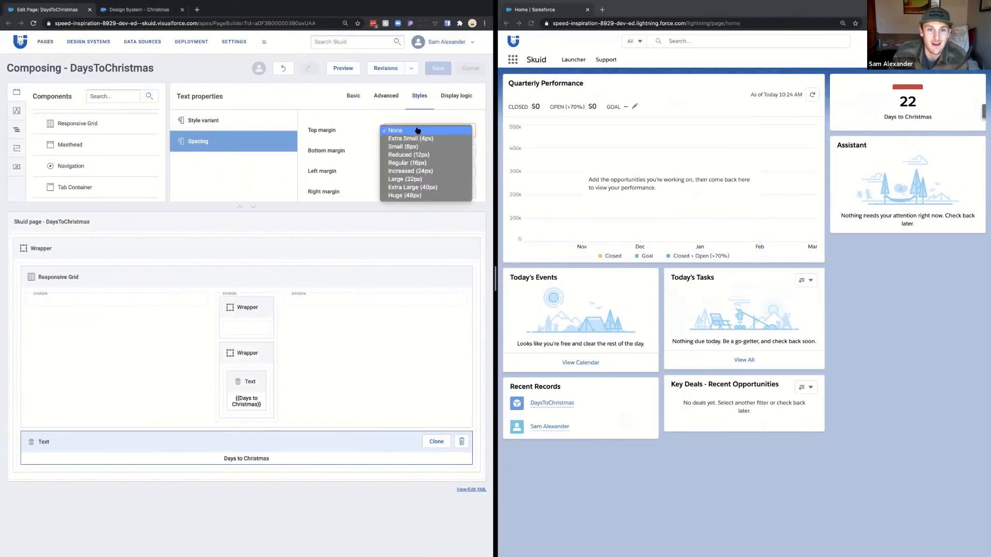
click(415, 148)
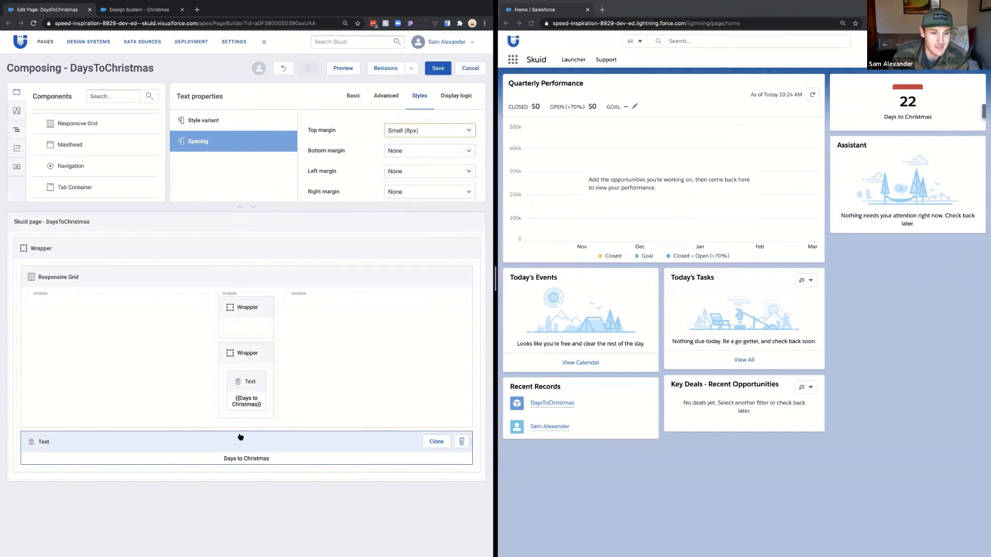
- Set the outer wrapper's background type to Image, keeping Salesforce as data source type and Static Resource as image source
click(105, 248)
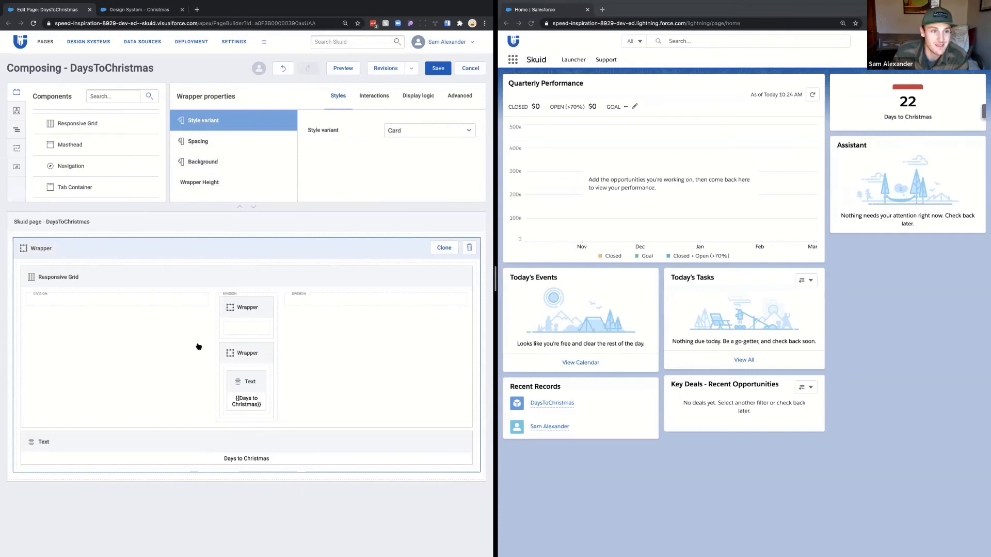
click(209, 182)
click(209, 163)
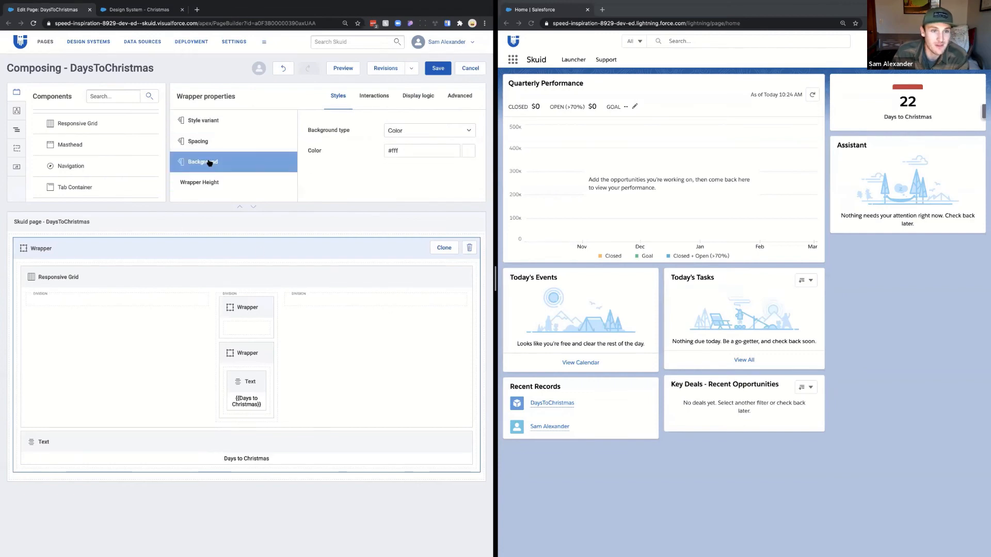
click(415, 132)
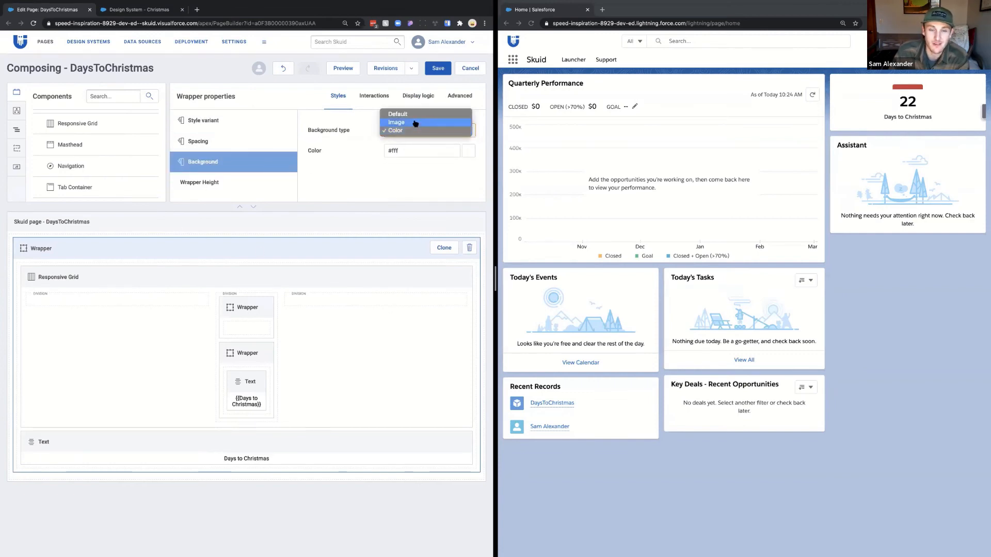
click(415, 123)
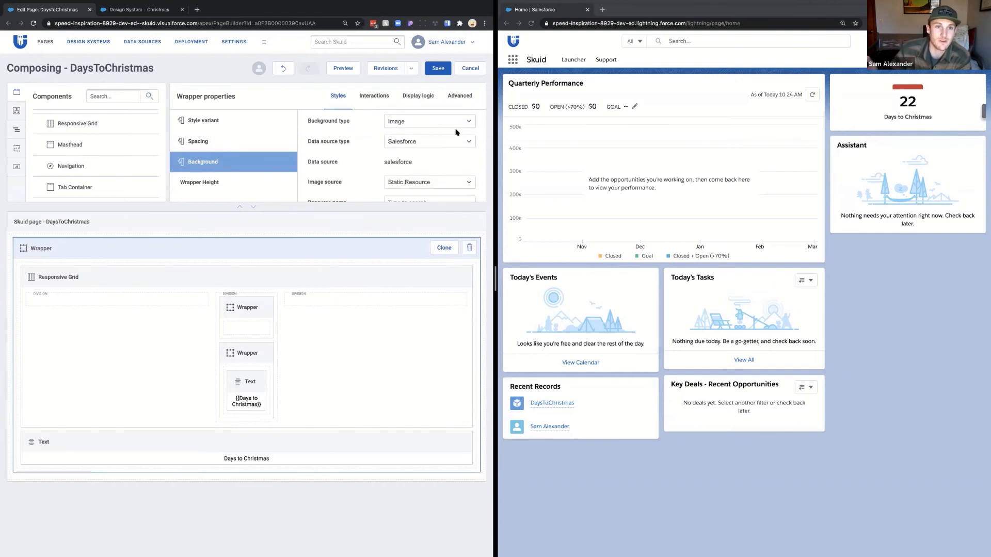
scroll(454, 133, down, 1)
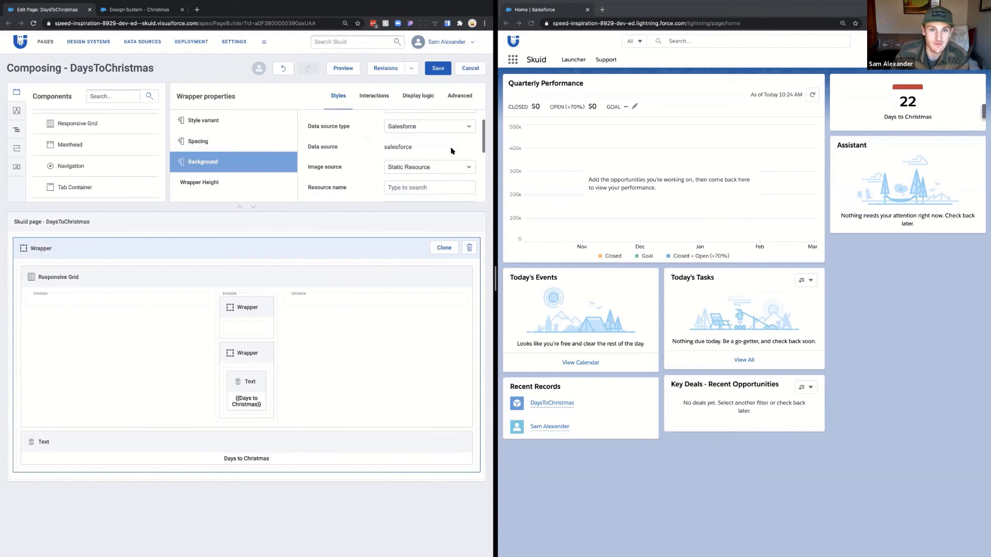
click(449, 168)
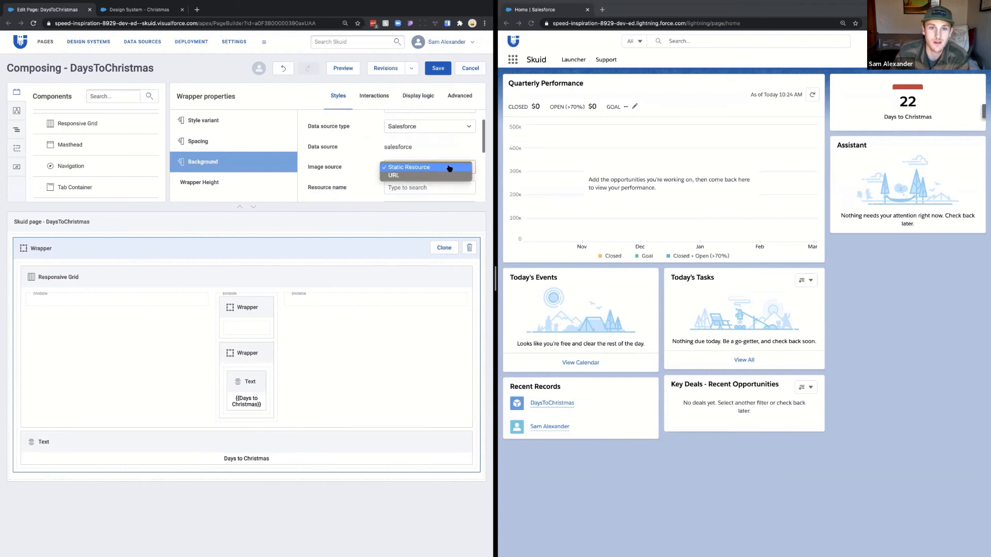
click(360, 168)
scroll(360, 148, up, 1)
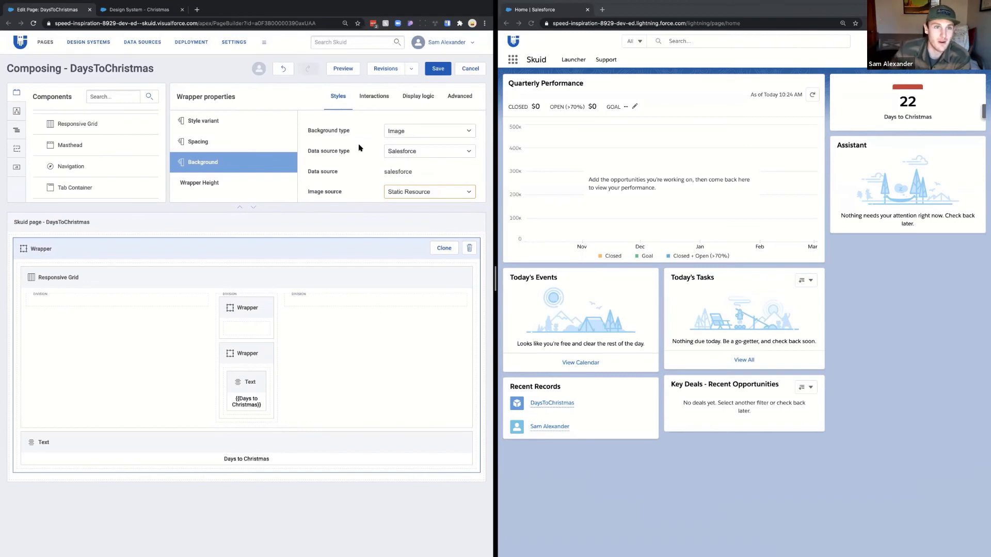
- Assign the Christmas_BG (image/png) static resource as the outer wrapper's background image
scroll(416, 156, down, 2)
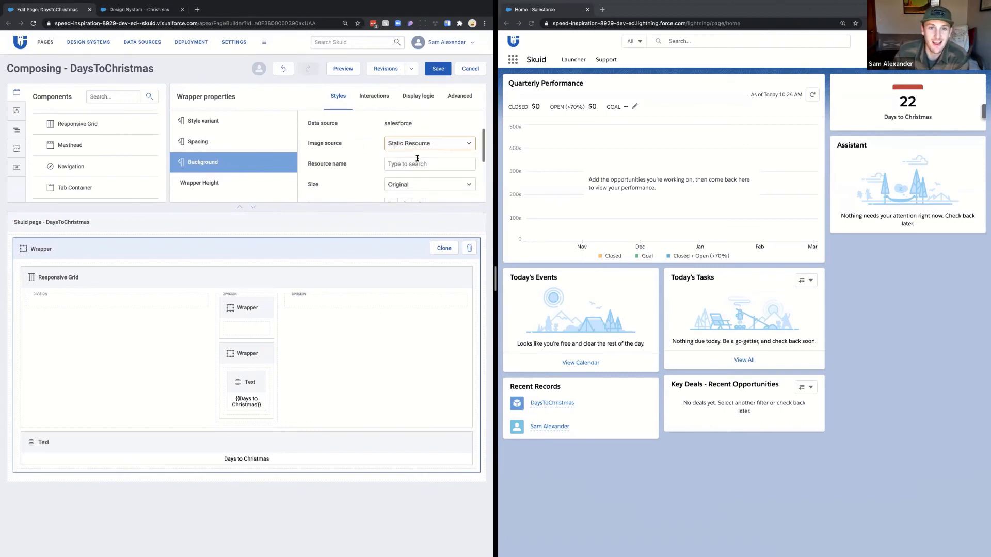
click(423, 163)
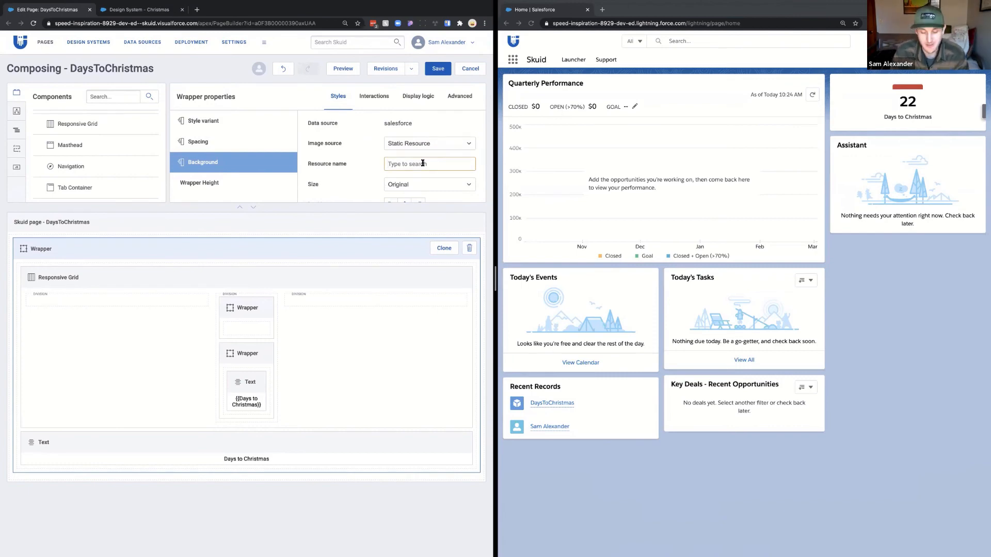
text(chr)
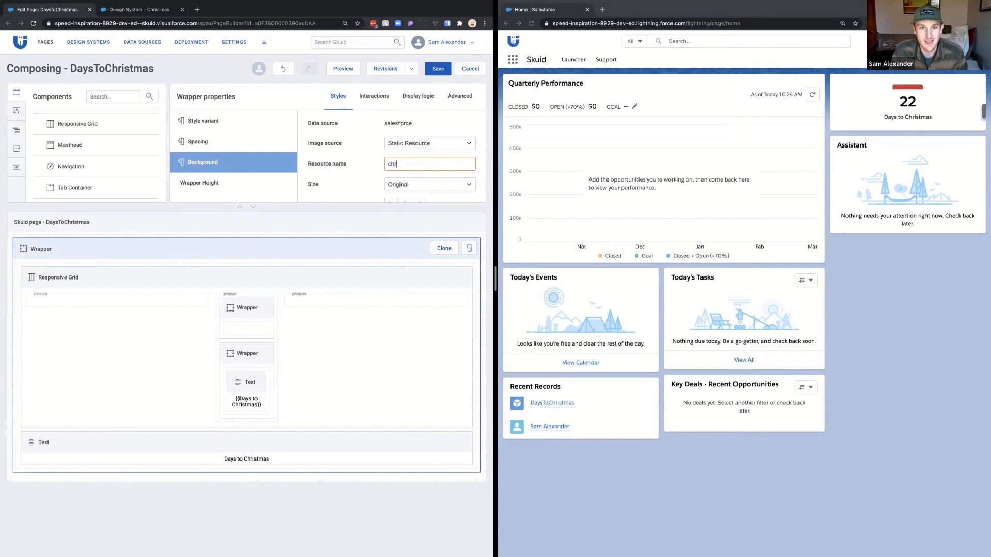
text(istmas_BG)
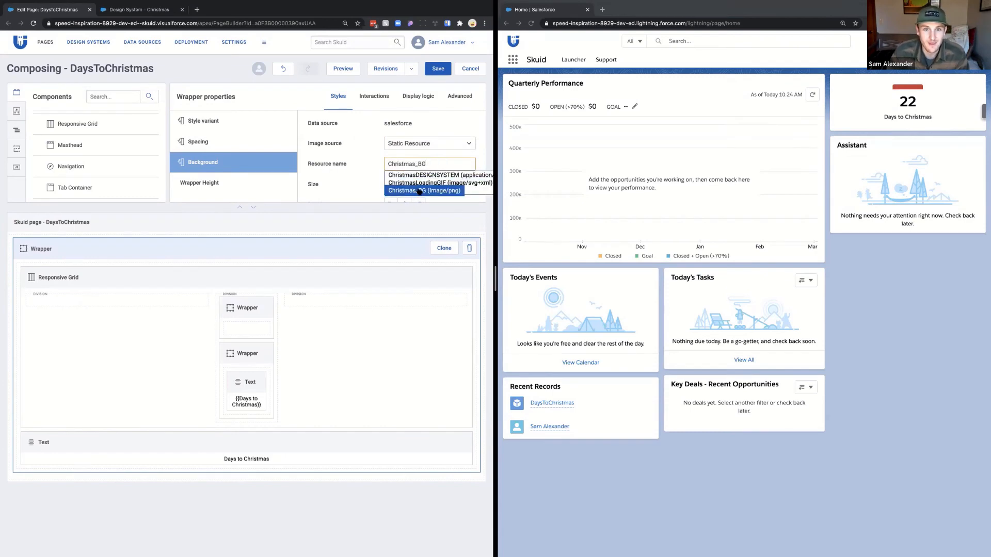
click(419, 191)
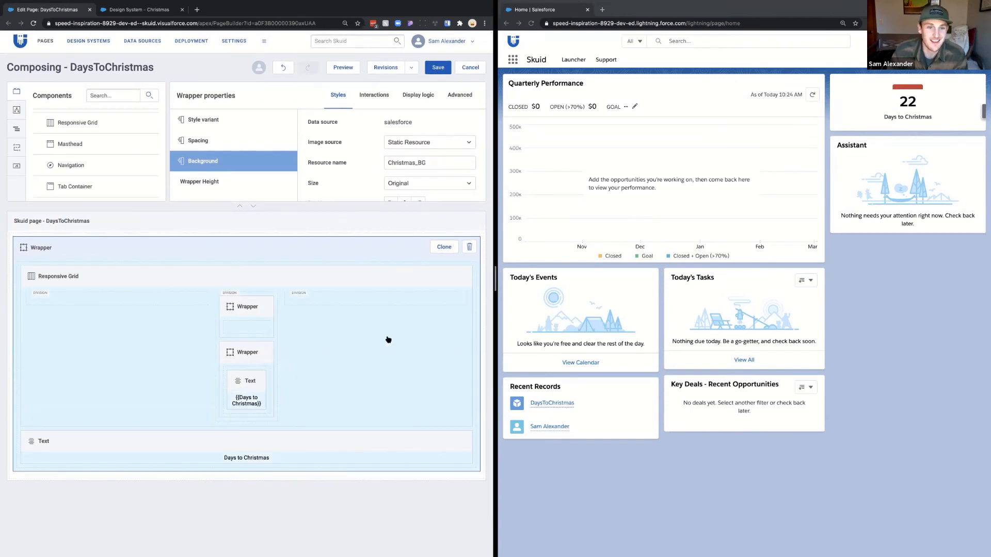
- Set the outer wrapper's background image size to Cover and its position to center
scroll(320, 152, down, 2)
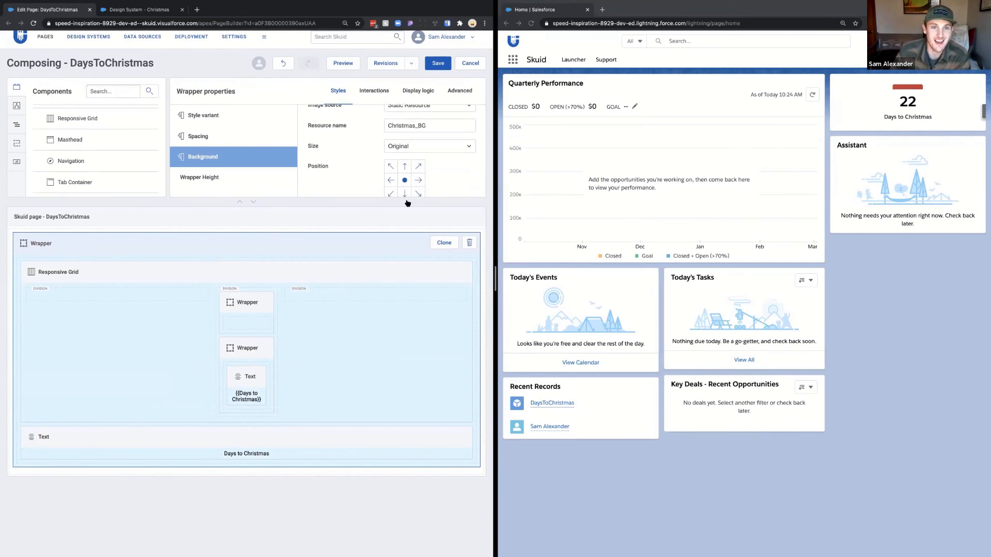
click(404, 148)
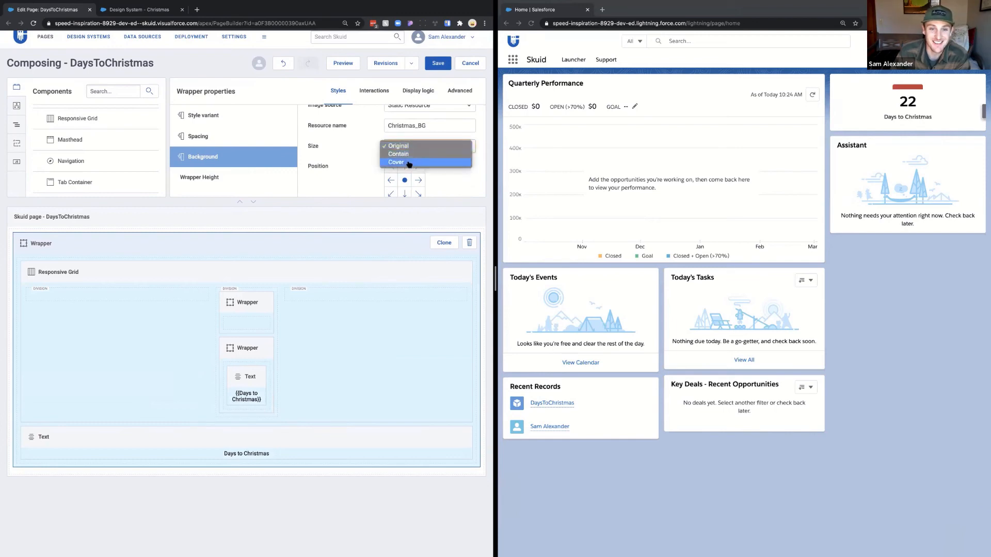
click(408, 163)
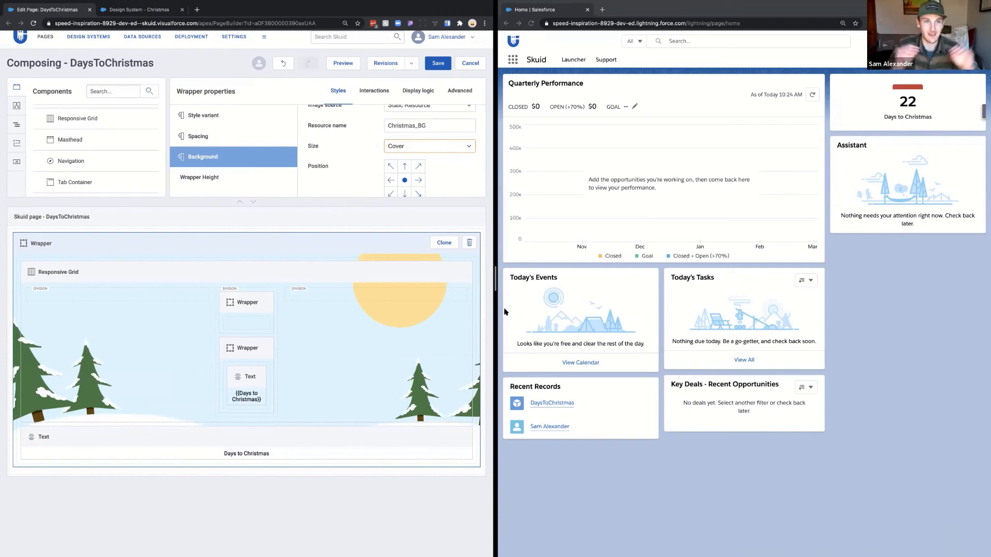
click(405, 180)
- Save the DaysToChristmas page and reload Salesforce home to check the countdown banner
click(438, 62)
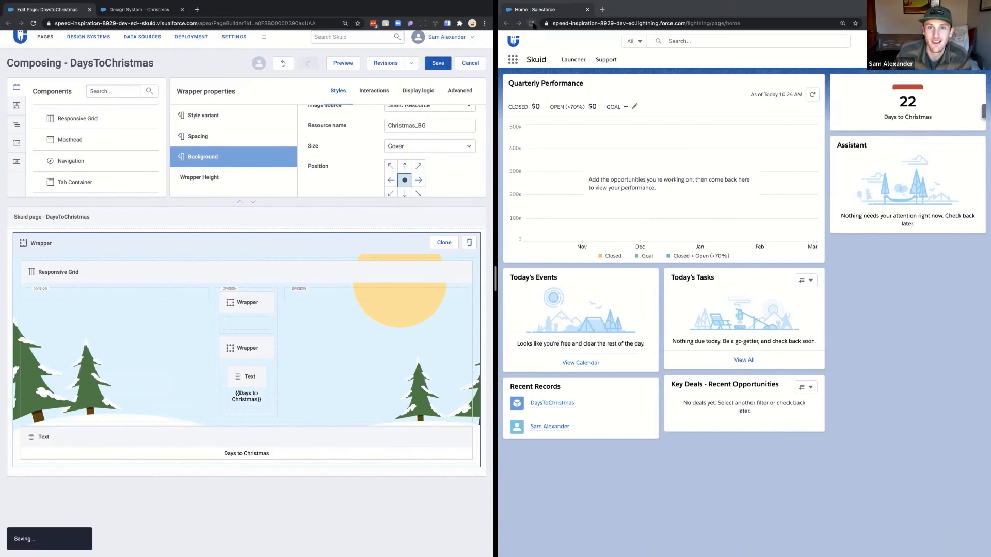
click(531, 23)
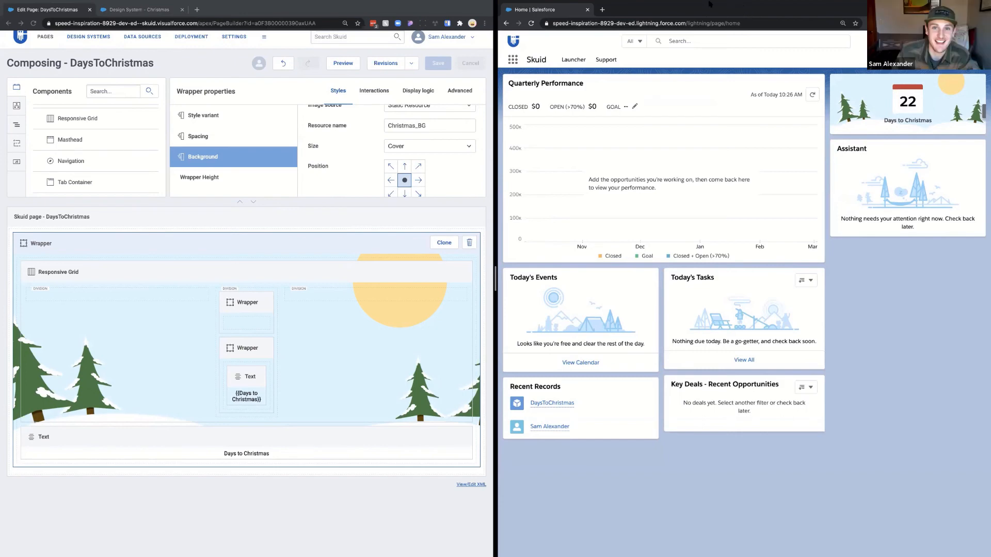
click(531, 24)
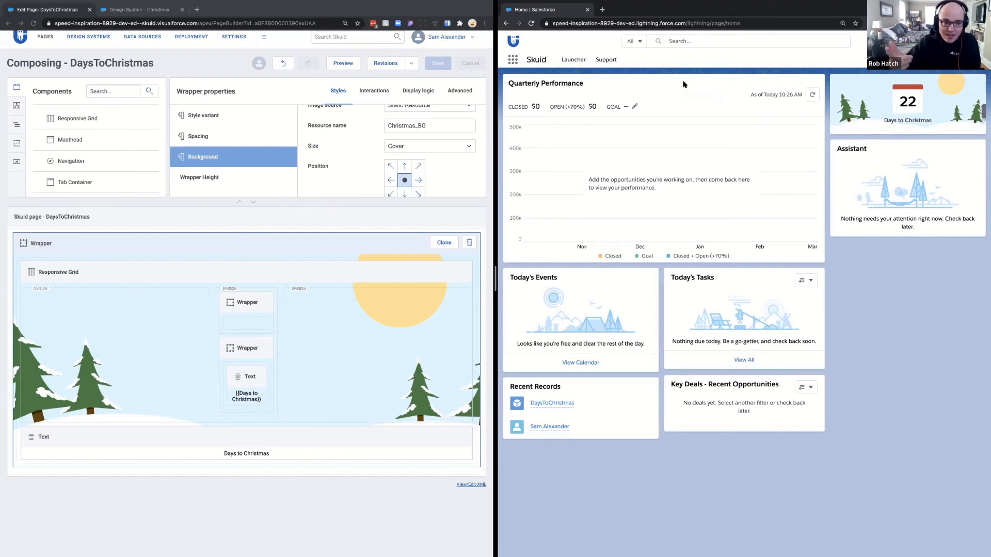
- Switch from the browser windows to the presentation's Q&A slide
key(ctrl+Right)
key(ctrl+Right)
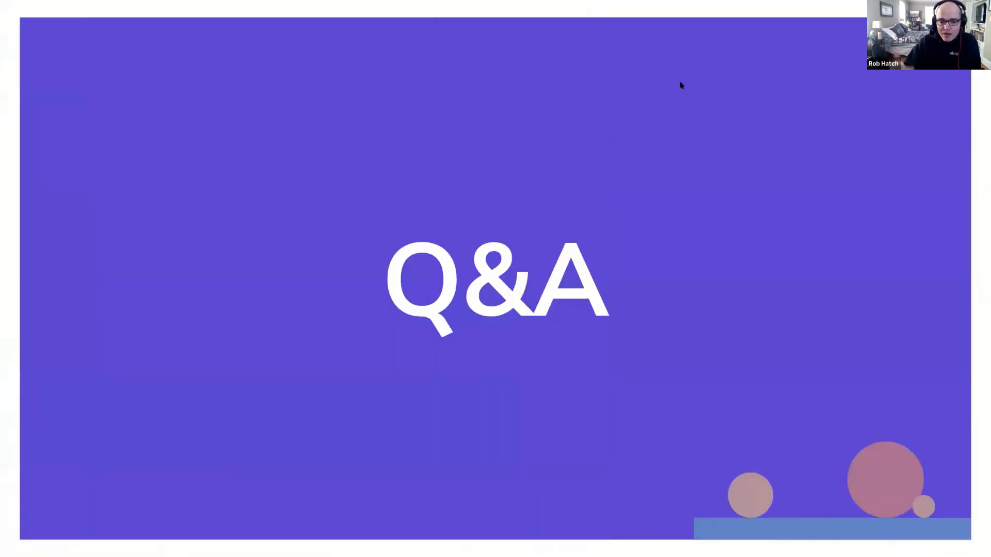